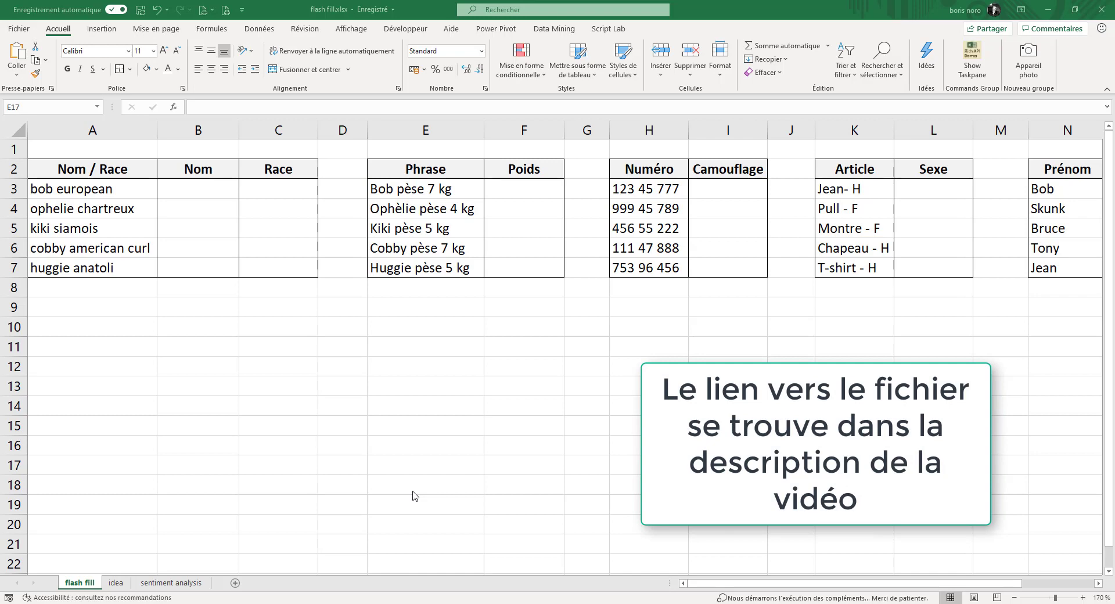
# - Enter the name from A3 in lowercase in B3 and flash fill the Nom column down to B7
pyautogui.click(113, 193)
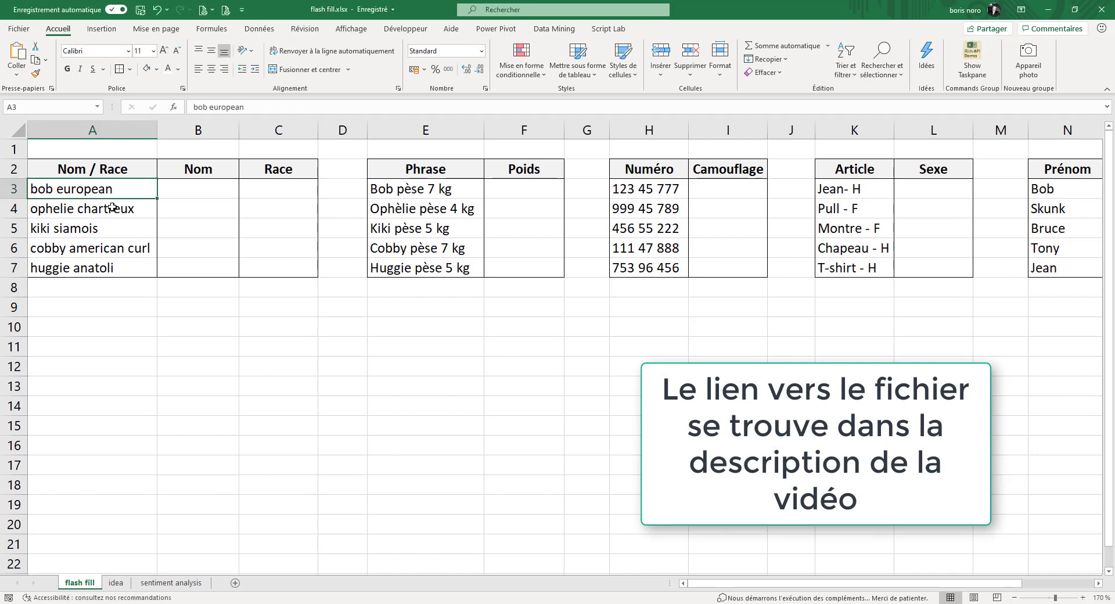
pyautogui.click(116, 229)
pyautogui.press('Up')
pyautogui.press('Up')
pyautogui.press('Right')
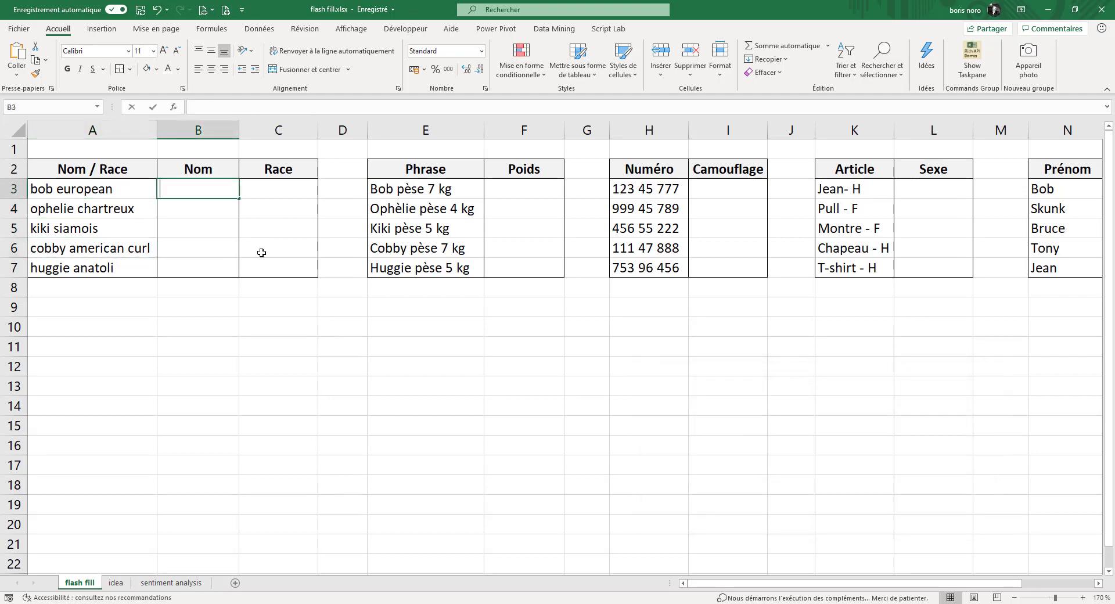
pyautogui.write('bob')
pyautogui.press('Return')
pyautogui.moveTo(221, 186); pyautogui.dragTo(200, 270)
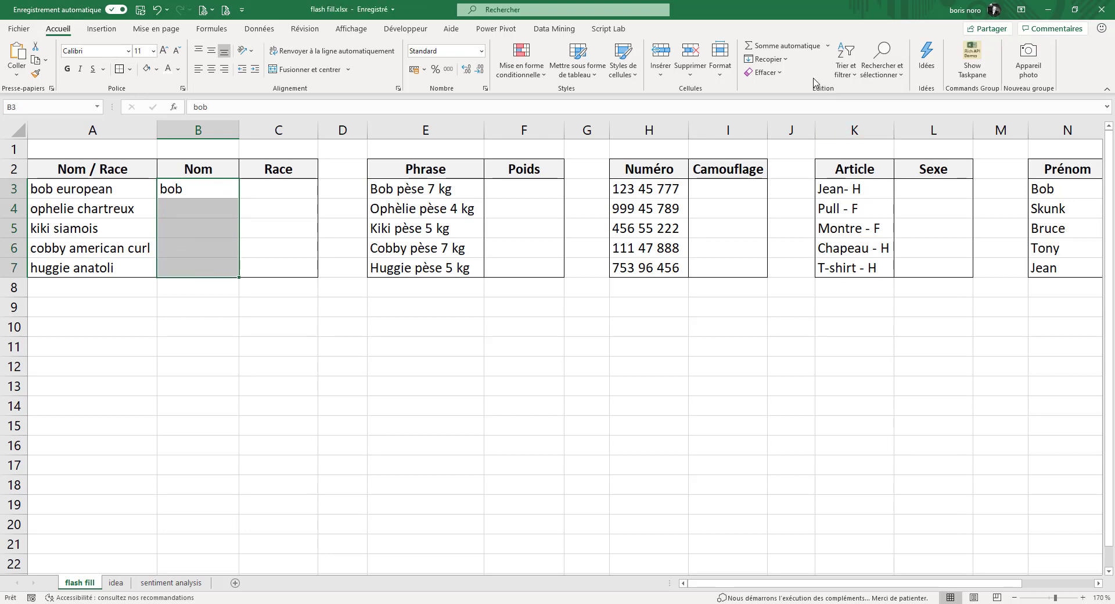
pyautogui.click(781, 60)
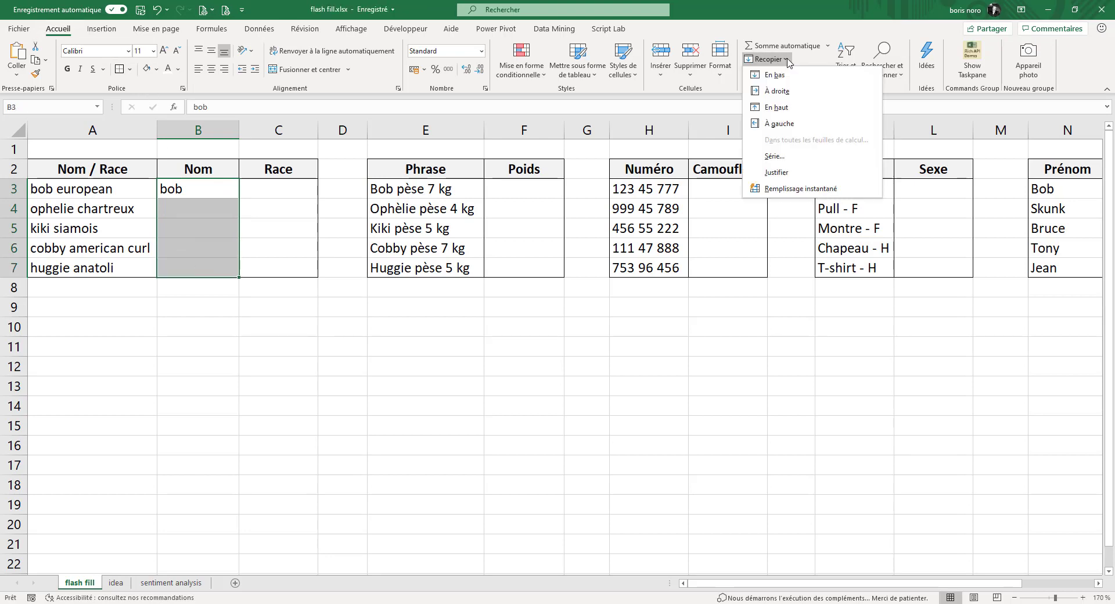
pyautogui.click(785, 189)
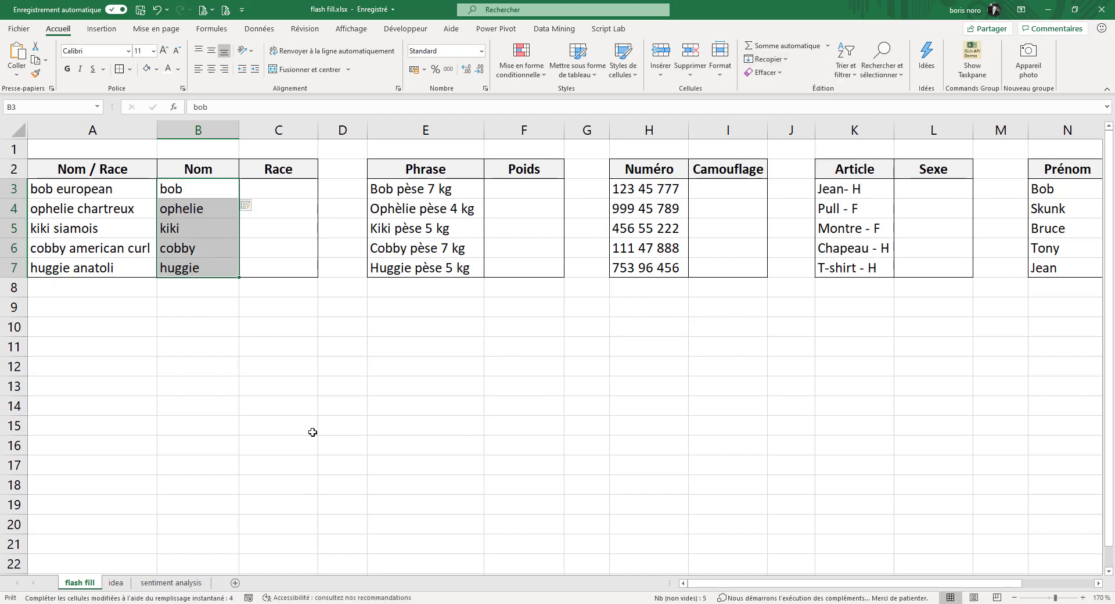
# - Clear the filled names from B4:B7
pyautogui.click(201, 210)
pyautogui.moveTo(201, 209); pyautogui.dragTo(203, 266)
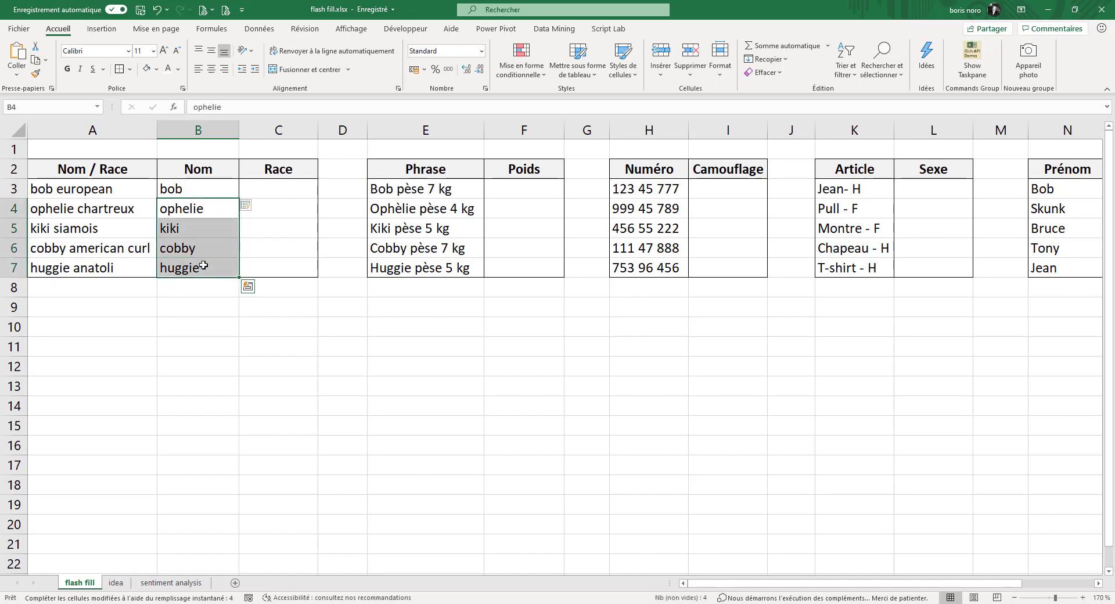
pyautogui.press('Delete')
# - Enter the name from A3 with a capital initial in B3 and flash fill it down to B7
pyautogui.click(221, 191)
pyautogui.write('B')
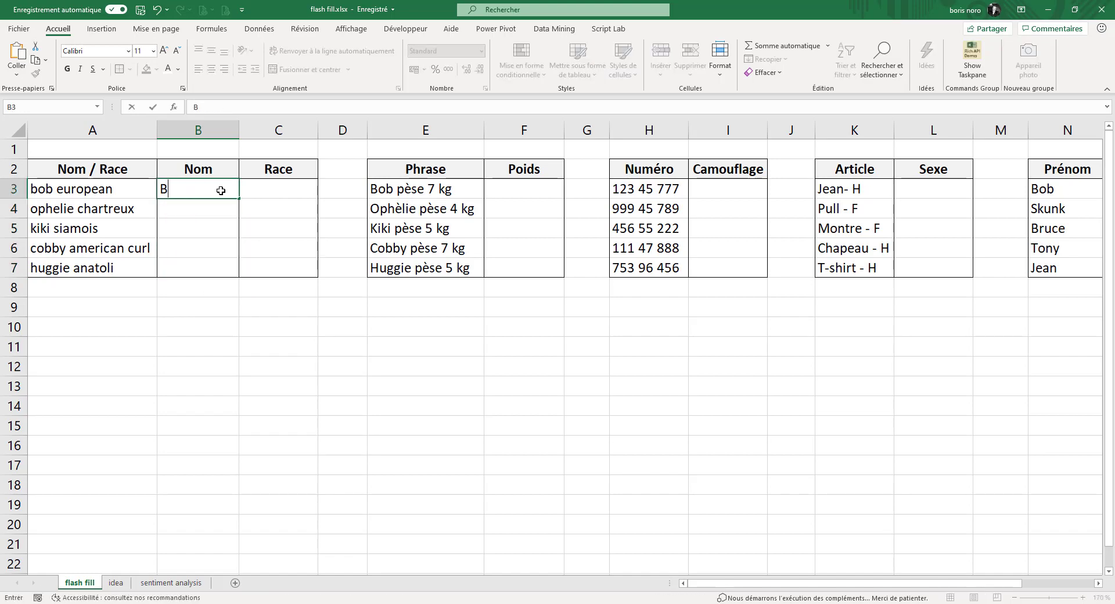
pyautogui.write('ob')
pyautogui.hotkey('ctrl', 'Return')
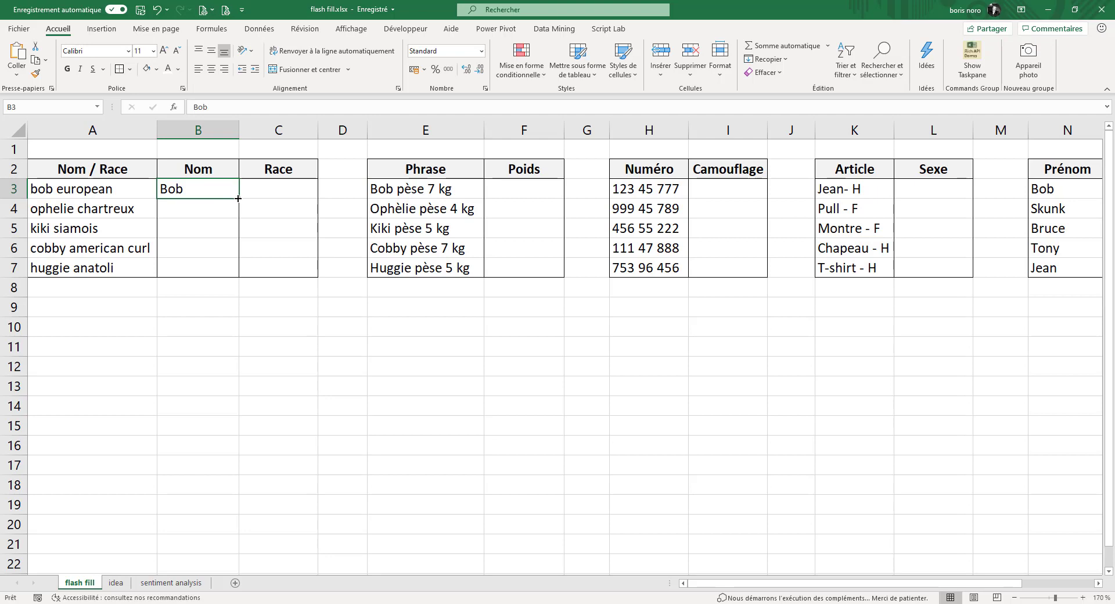
pyautogui.moveTo(238, 198); pyautogui.dragTo(238, 282)
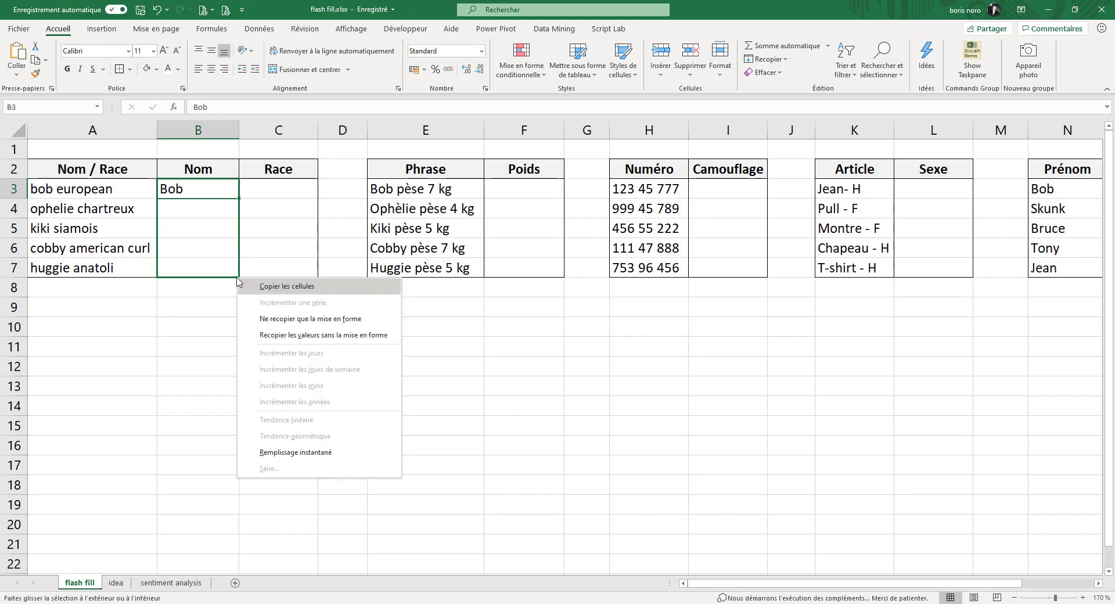
pyautogui.click(289, 456)
pyautogui.click(195, 211)
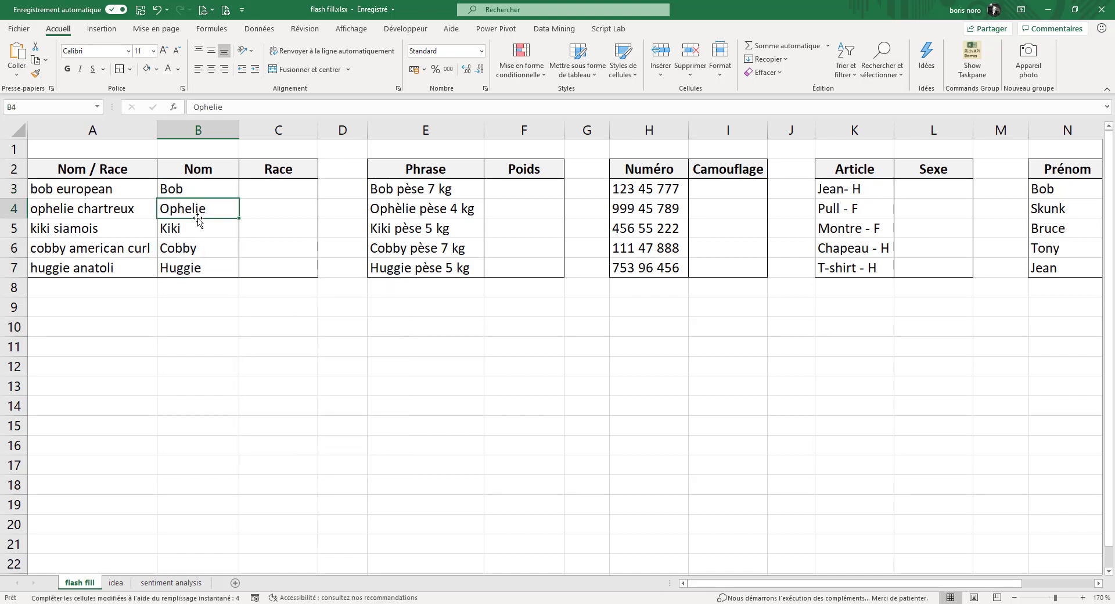
pyautogui.click(197, 228)
pyautogui.click(196, 248)
pyautogui.click(197, 268)
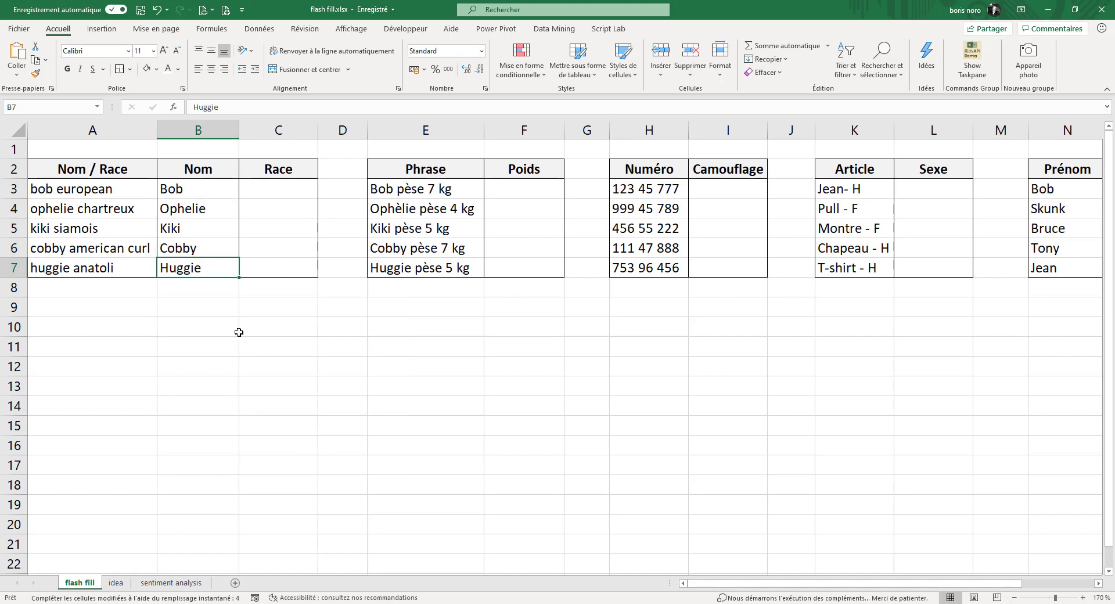
# - Enter European in C3 and flash fill the Race column down to C7
pyautogui.click(262, 189)
pyautogui.write('European')
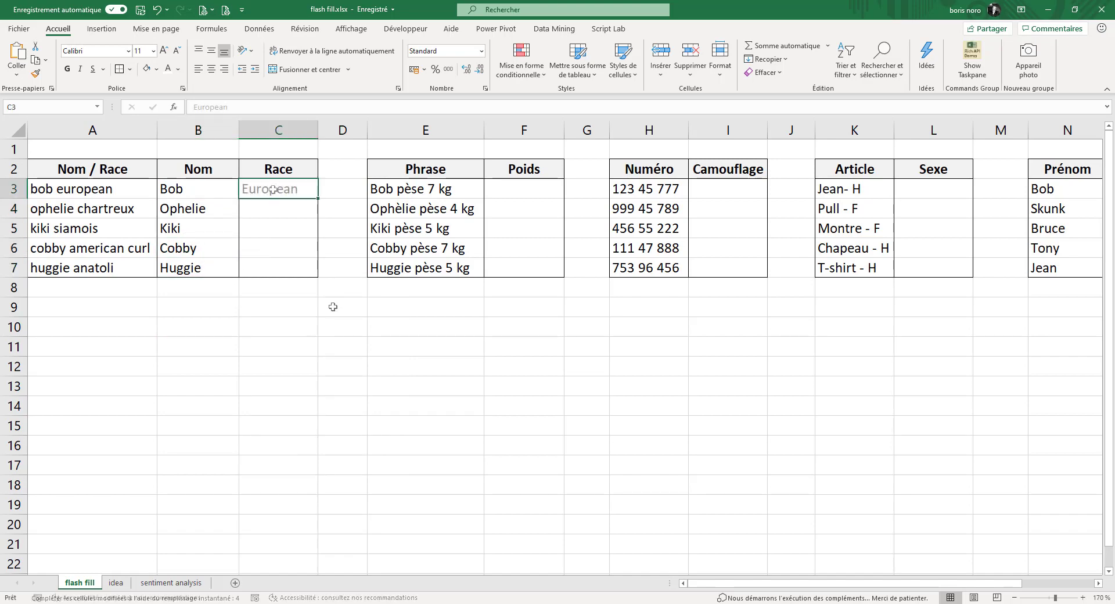
pyautogui.press('Return')
pyautogui.moveTo(272, 189); pyautogui.dragTo(278, 270)
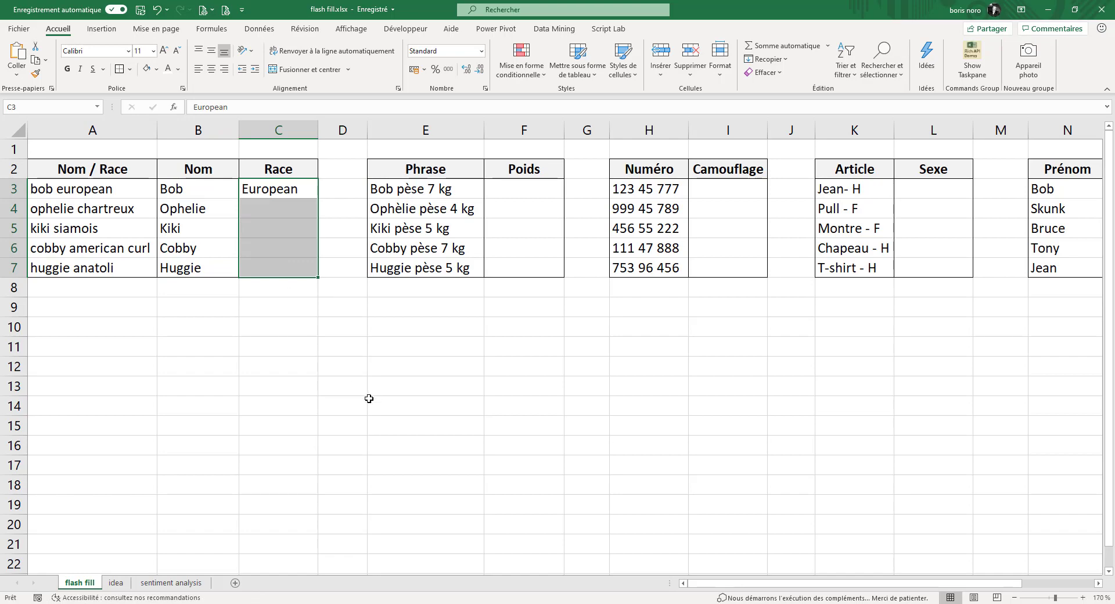
pyautogui.hotkey('ctrl', 'e')
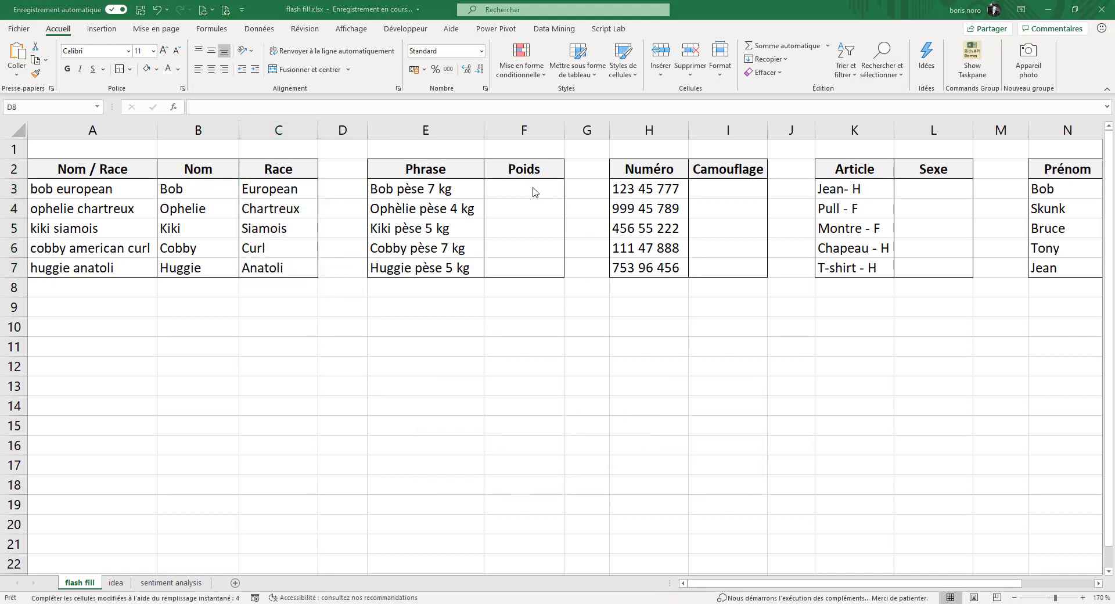
# - Enter 7 as the weight in F3 and flash fill the Poids column down to F7
pyautogui.click(533, 189)
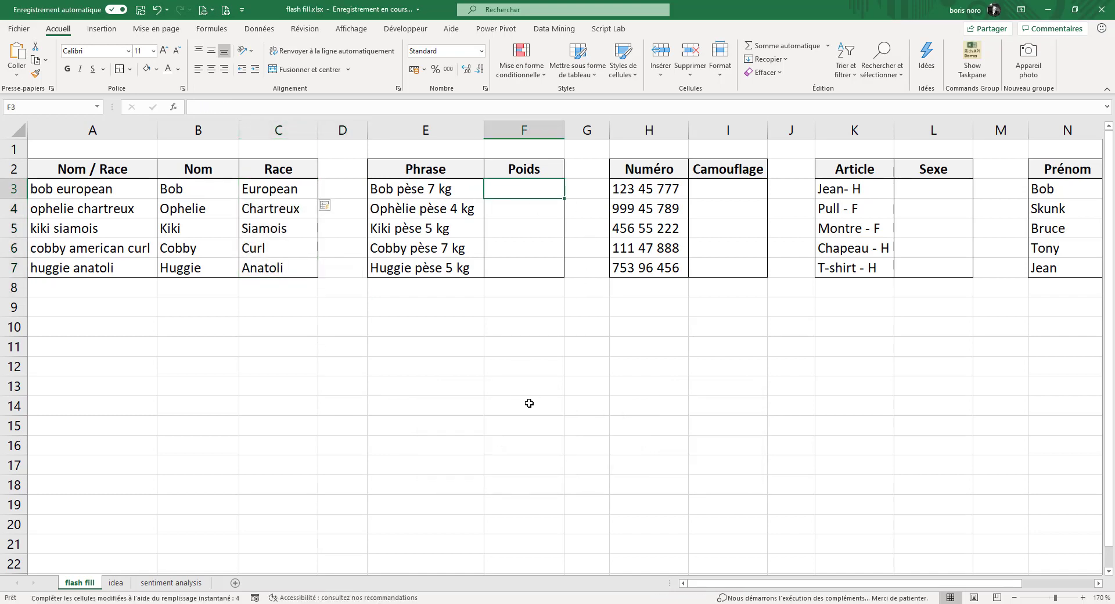
pyautogui.click(423, 191)
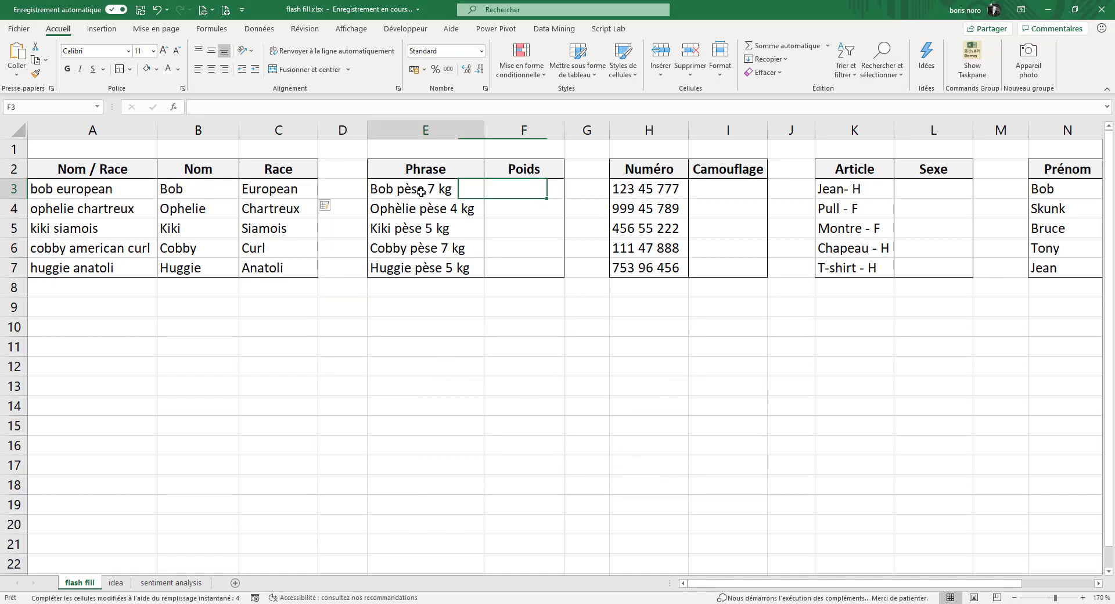
pyautogui.click(427, 208)
pyautogui.click(429, 230)
pyautogui.click(430, 267)
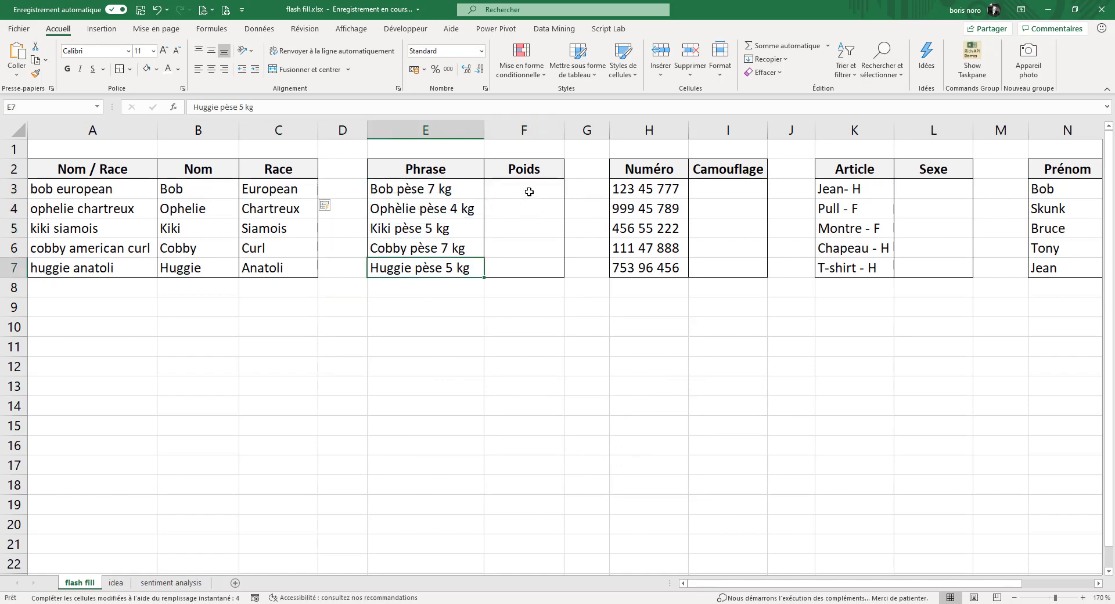
pyautogui.click(528, 191)
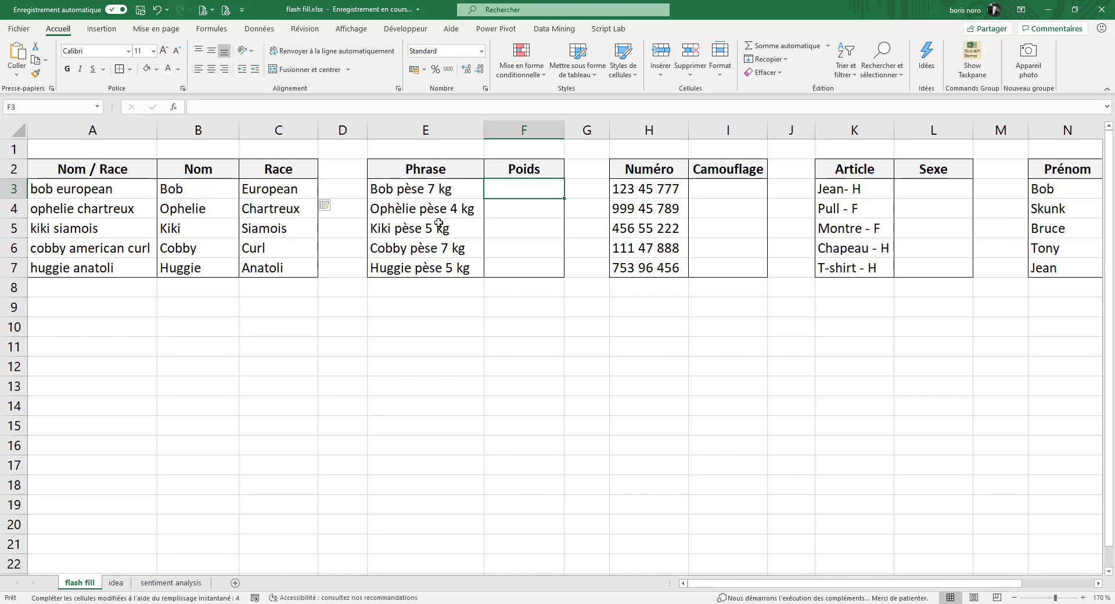
pyautogui.write('7')
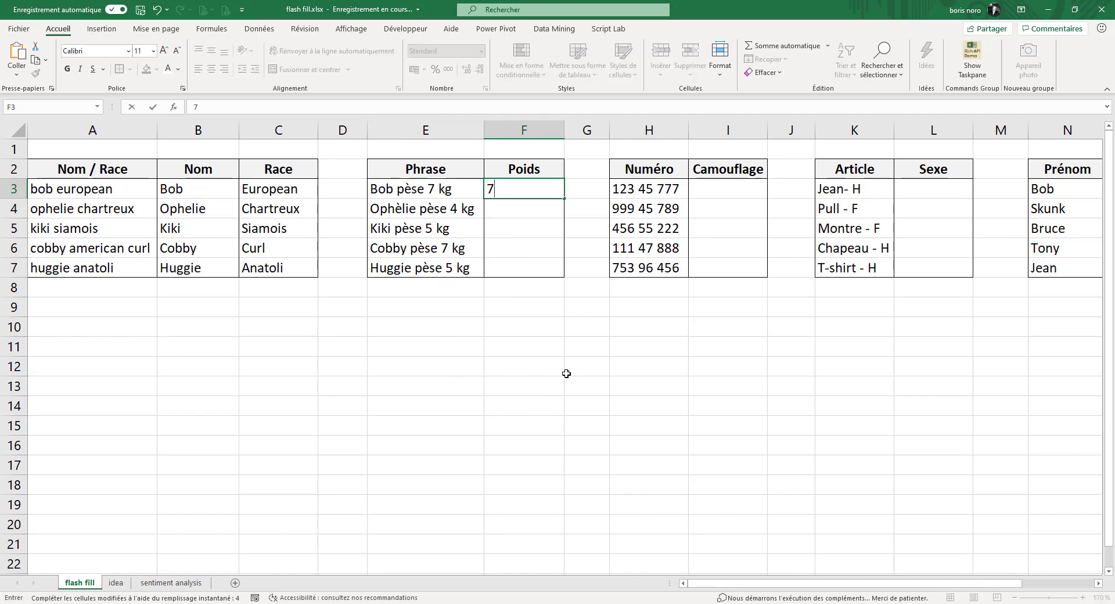
pyautogui.click(567, 372)
pyautogui.moveTo(530, 188); pyautogui.dragTo(528, 270)
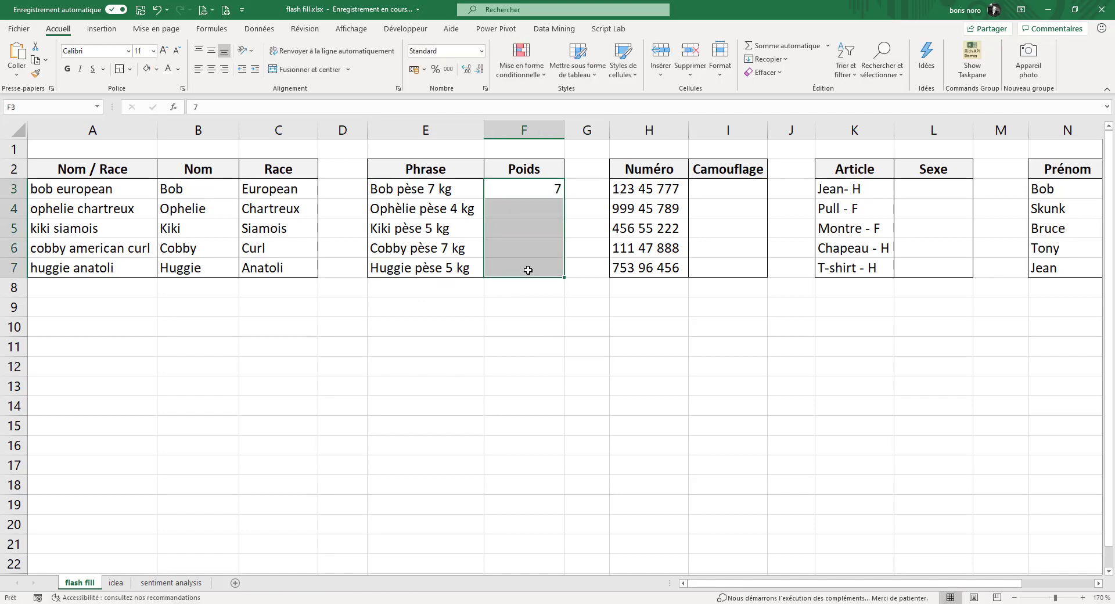
pyautogui.hotkey('ctrl', 'e')
pyautogui.click(648, 425)
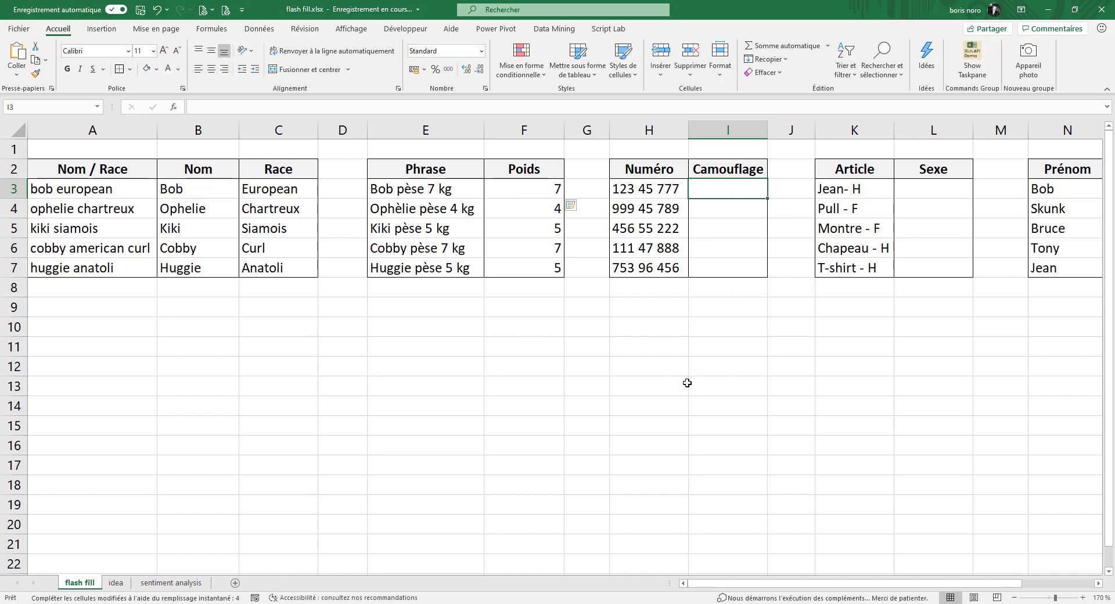
# - Enter the number from H3 in I3 with its last three digits masked as xxx, and flash fill the Camouflage column down to I7
pyautogui.write('123 45 xxx')
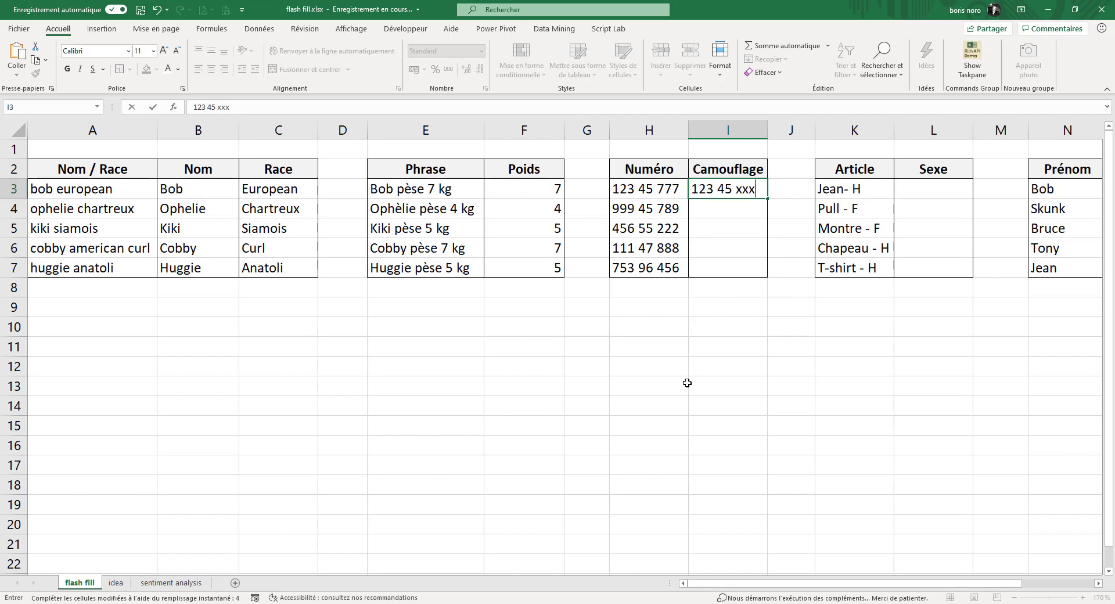
pyautogui.press('Return')
pyautogui.moveTo(727, 191); pyautogui.dragTo(730, 269)
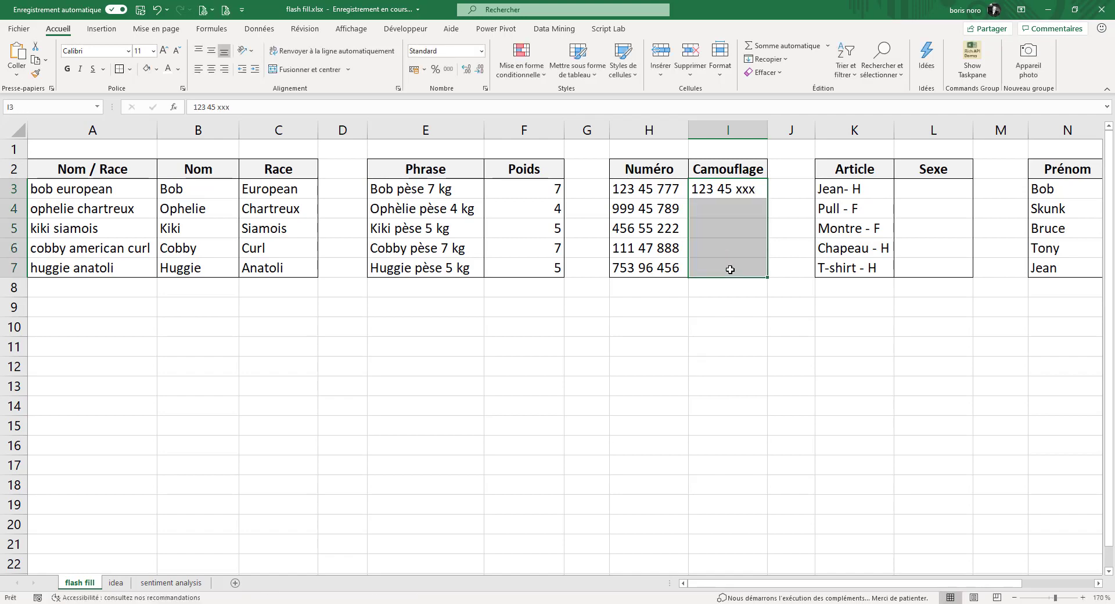
pyautogui.hotkey('ctrl', 'e')
pyautogui.moveTo(743, 348); pyautogui.dragTo(747, 366)
pyautogui.click(882, 348)
# - Enter H in L3 and flash fill the Sexe column down to L7 from the Article entries
pyautogui.moveTo(844, 189); pyautogui.dragTo(852, 268)
pyautogui.click(853, 386)
pyautogui.click(923, 192)
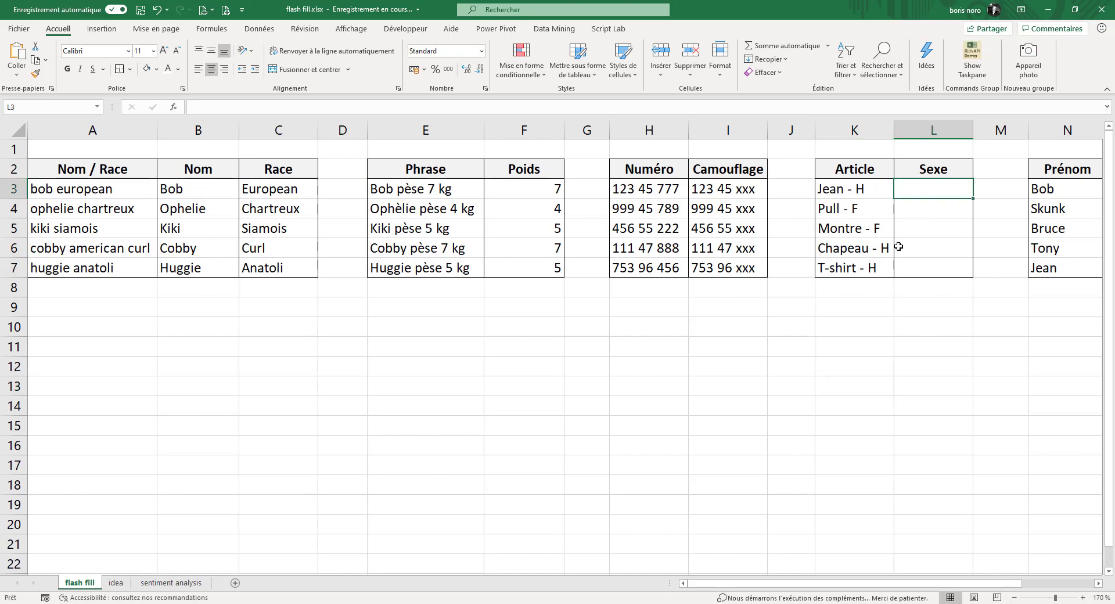
pyautogui.write('H')
pyautogui.click(921, 359)
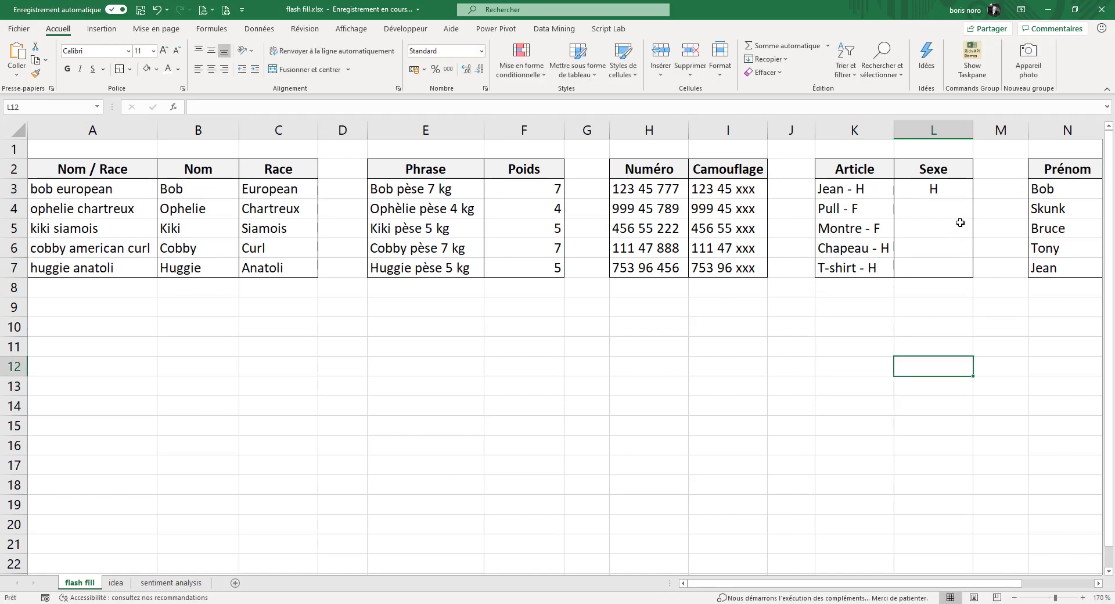
pyautogui.hotkey('ctrl', 'Up')
pyautogui.moveTo(944, 230); pyautogui.dragTo(953, 265)
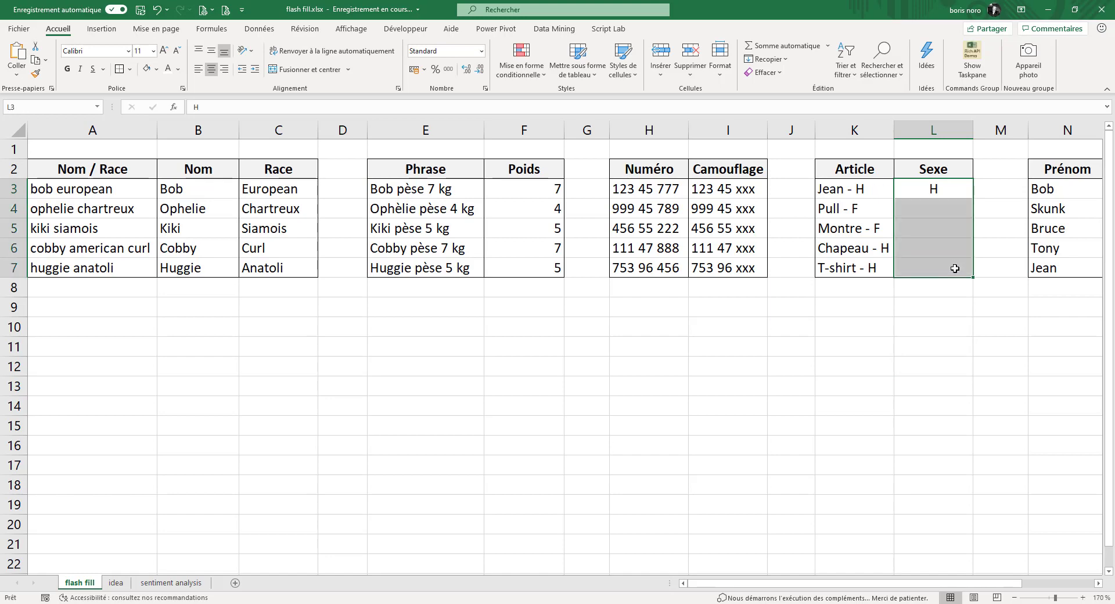
pyautogui.hotkey('ctrl', 'e')
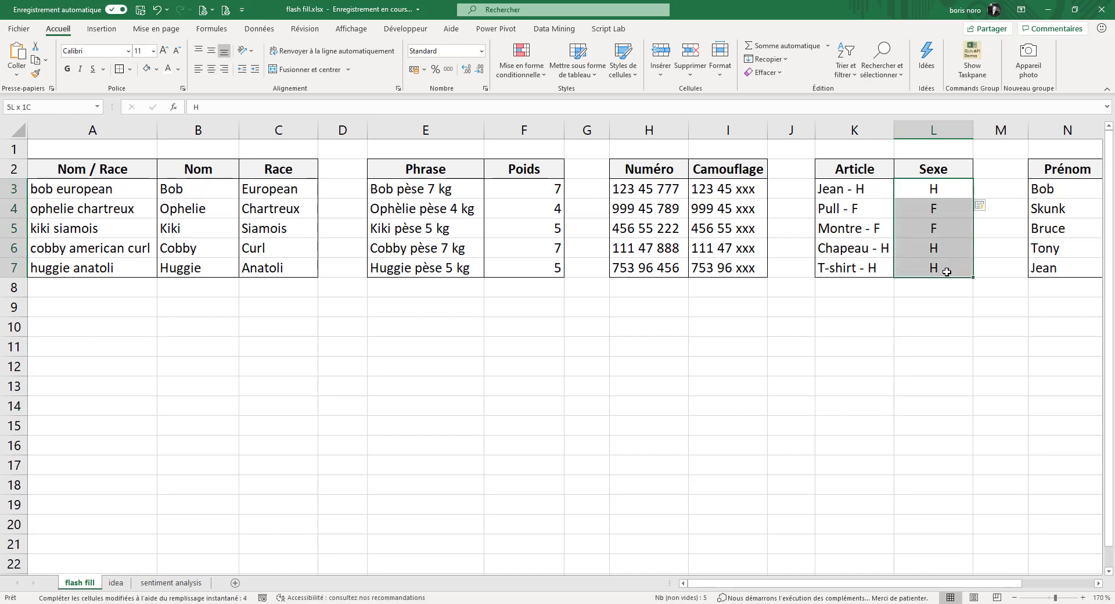
pyautogui.click(851, 326)
pyautogui.click(840, 271)
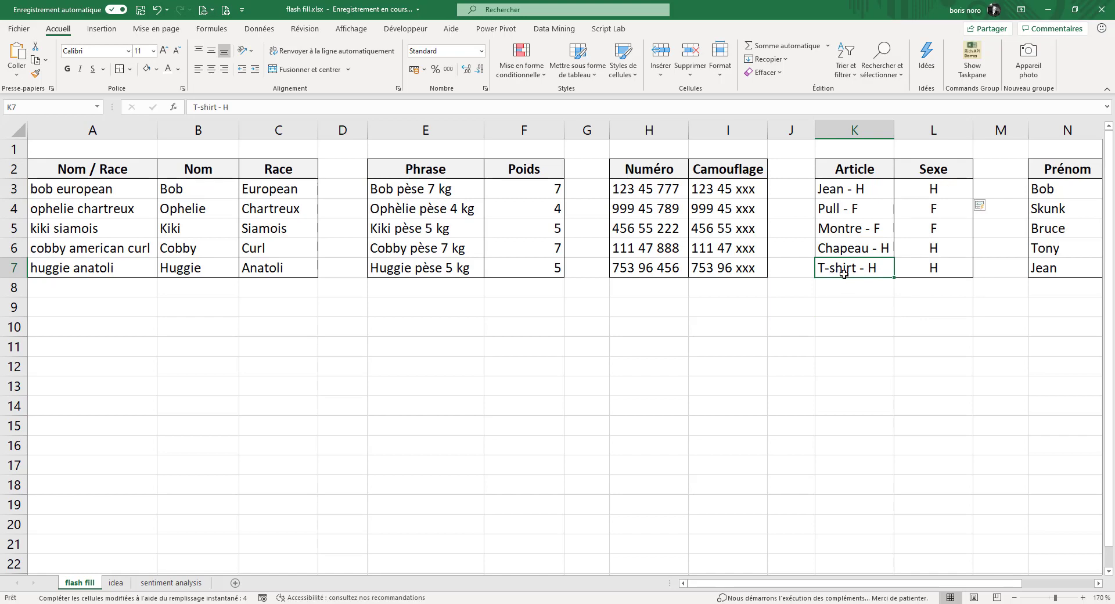
pyautogui.click(933, 268)
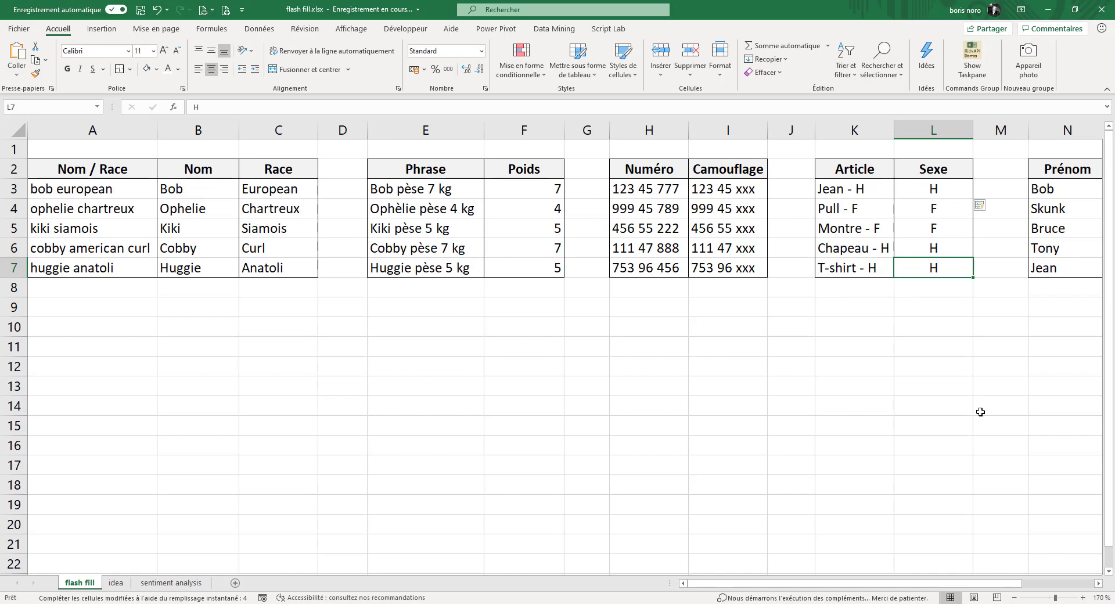
# - Enter an e-mail address combining first name, last name and domain in Q3, and flash fill the Email column down to Q7
pyautogui.click(1098, 582)
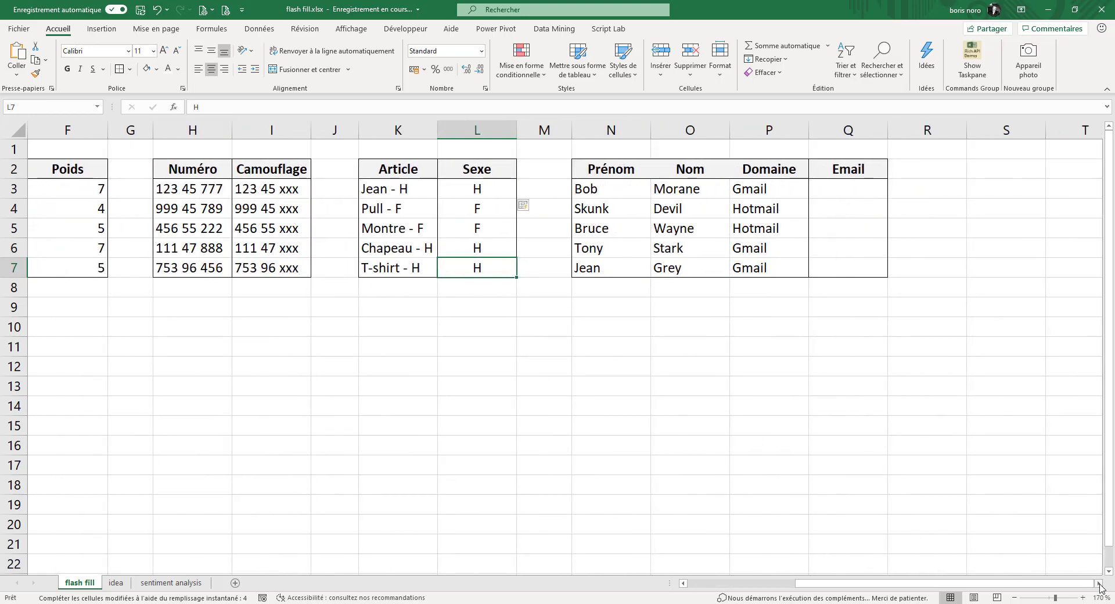
pyautogui.click(607, 188)
pyautogui.click(685, 187)
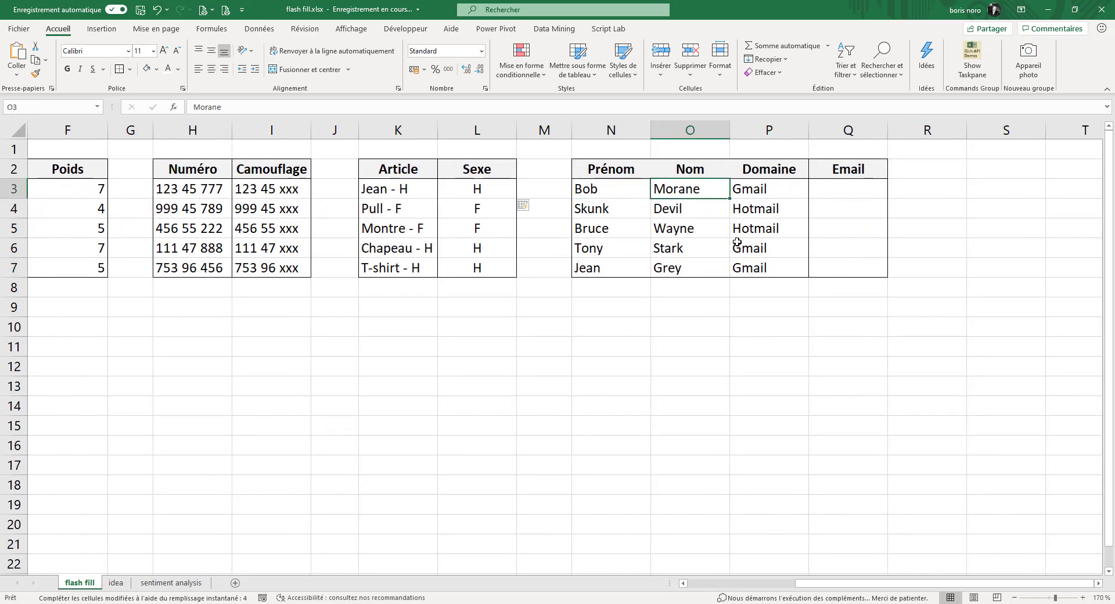
pyautogui.click(759, 187)
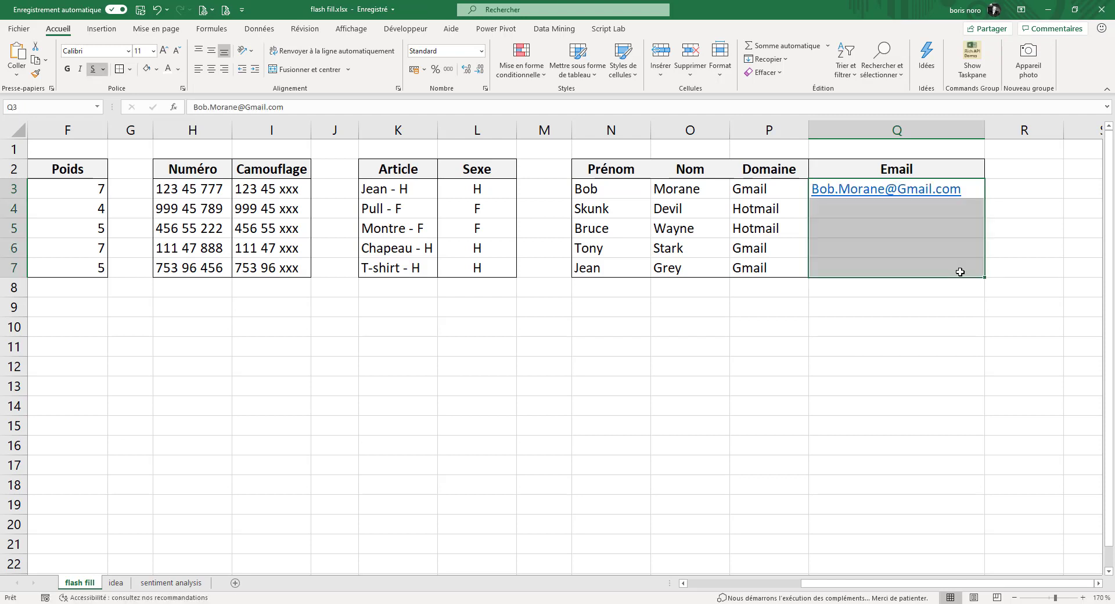
pyautogui.hotkey('ctrl', 'e')
pyautogui.click(886, 381)
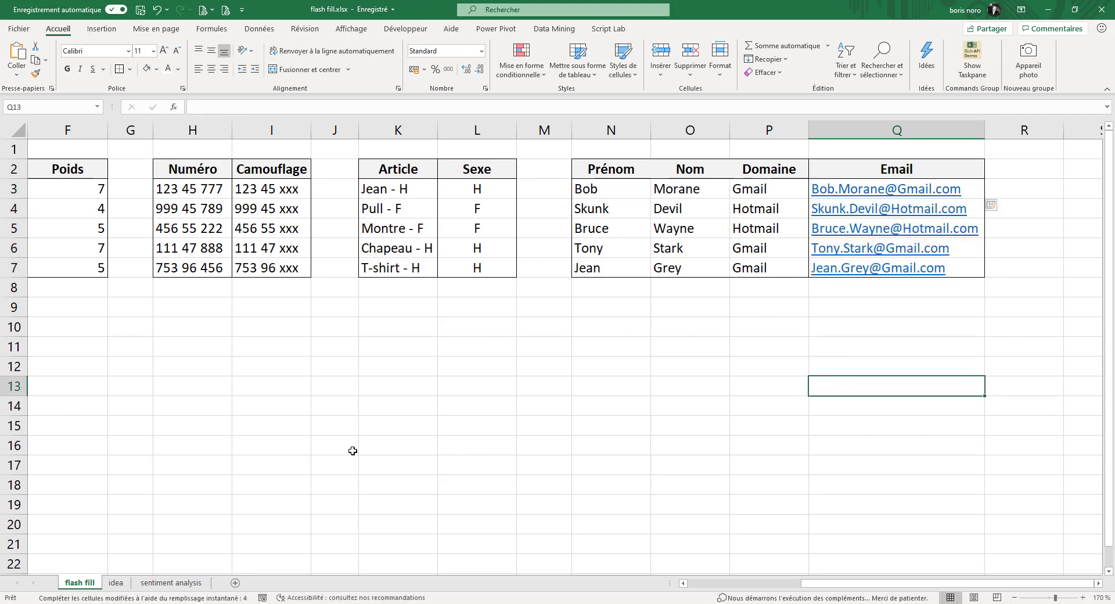
# - Switch to the idea sheet and generate Ideas suggestions for its data table
pyautogui.click(353, 451)
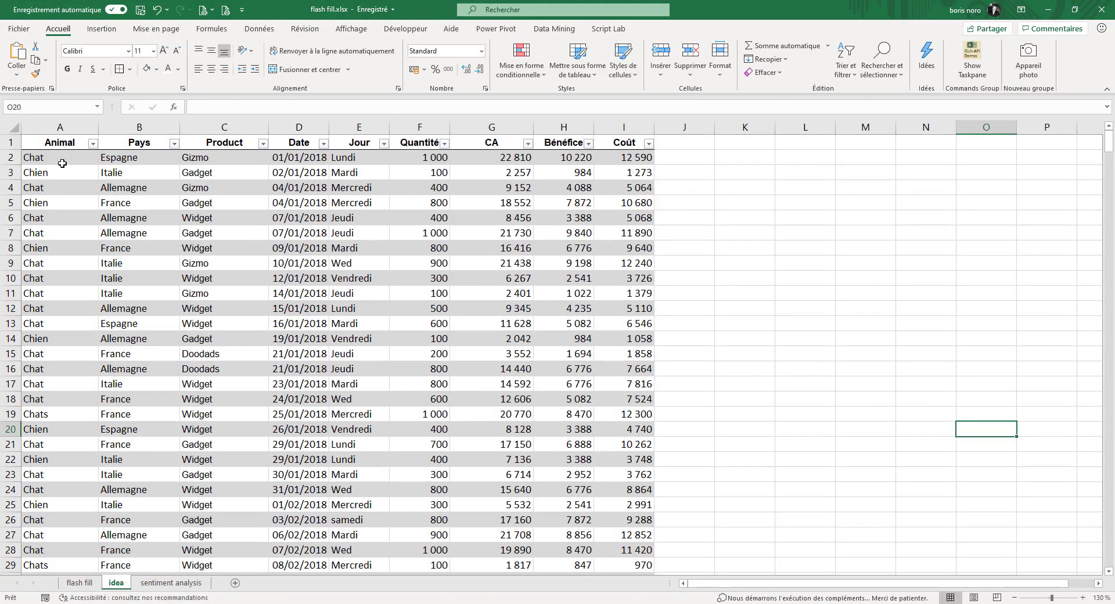
pyautogui.click(59, 128)
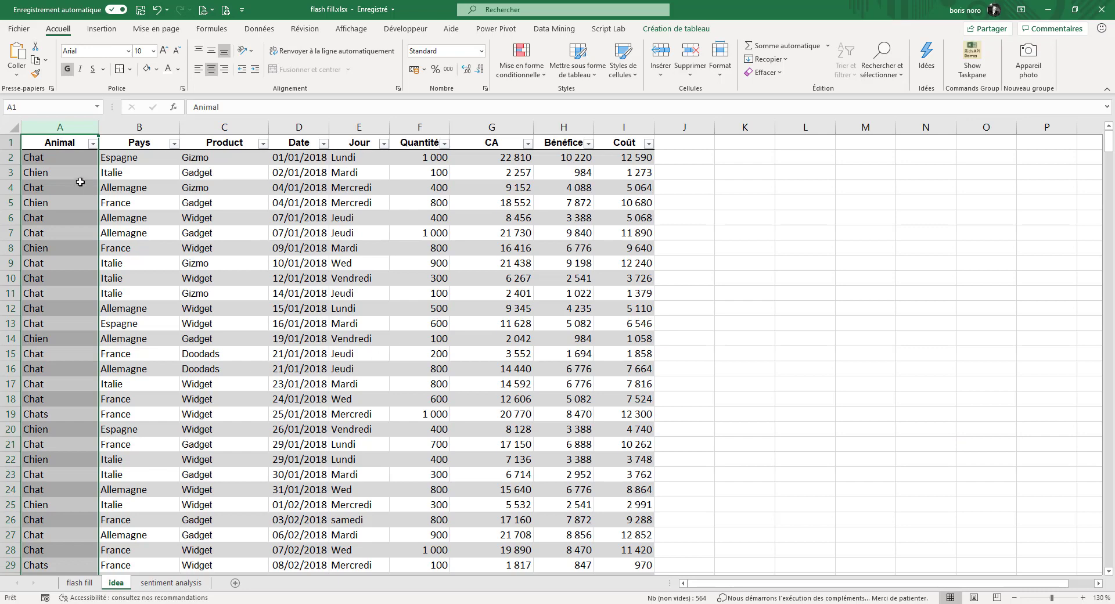
pyautogui.click(55, 158)
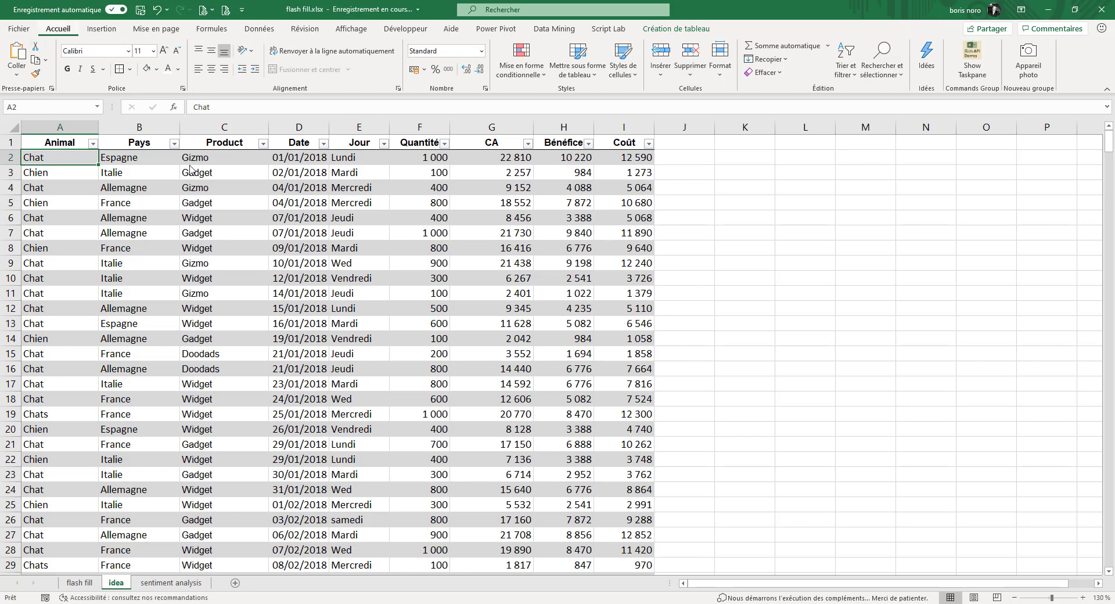
pyautogui.click(927, 65)
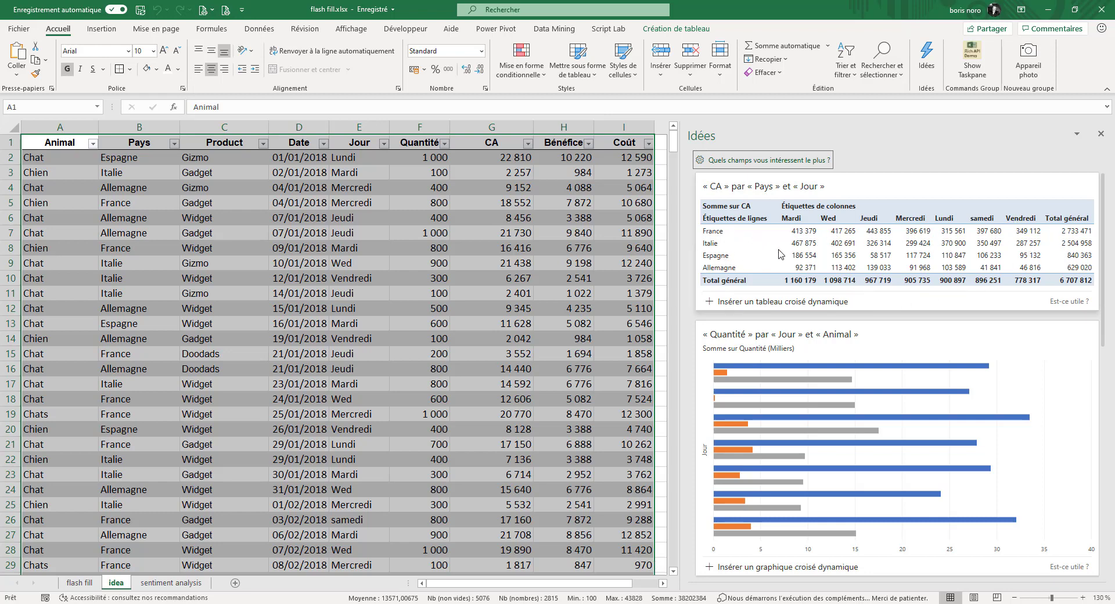
# - Show all the Ideas results and insert the pivot chart of the CA outliers by date
pyautogui.scroll(-2, 864, 246)
pyautogui.scroll(-5, 864, 246)
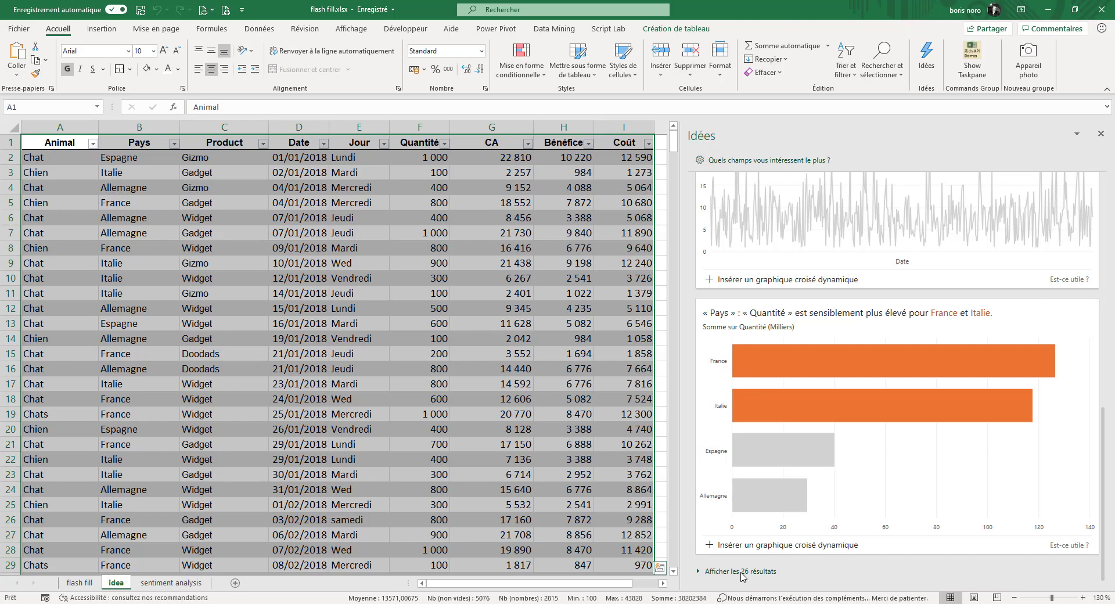
pyautogui.click(742, 572)
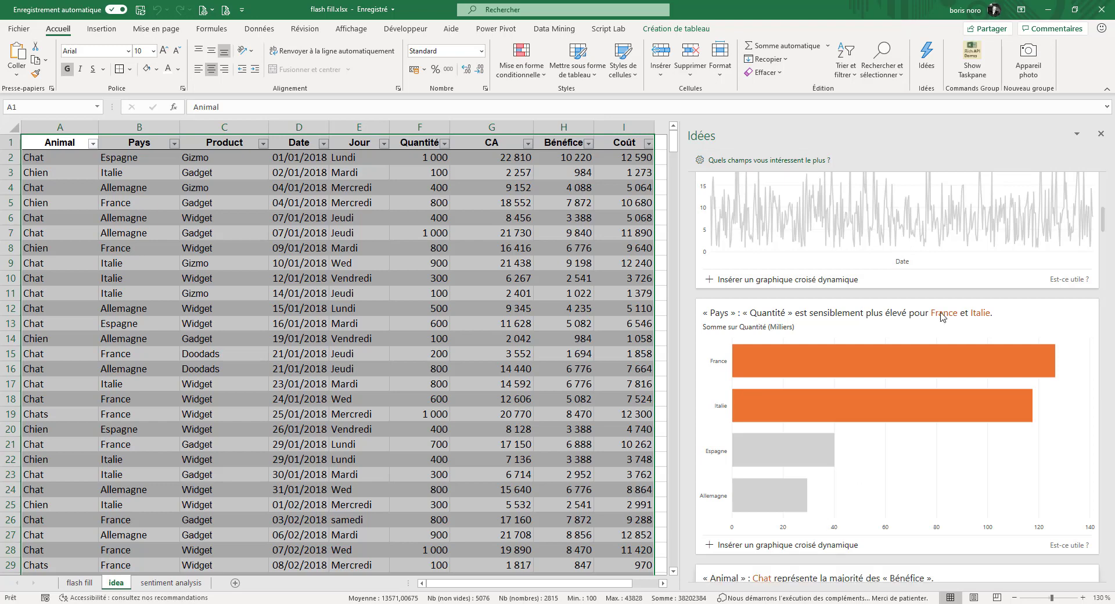
pyautogui.scroll(-10, 942, 316)
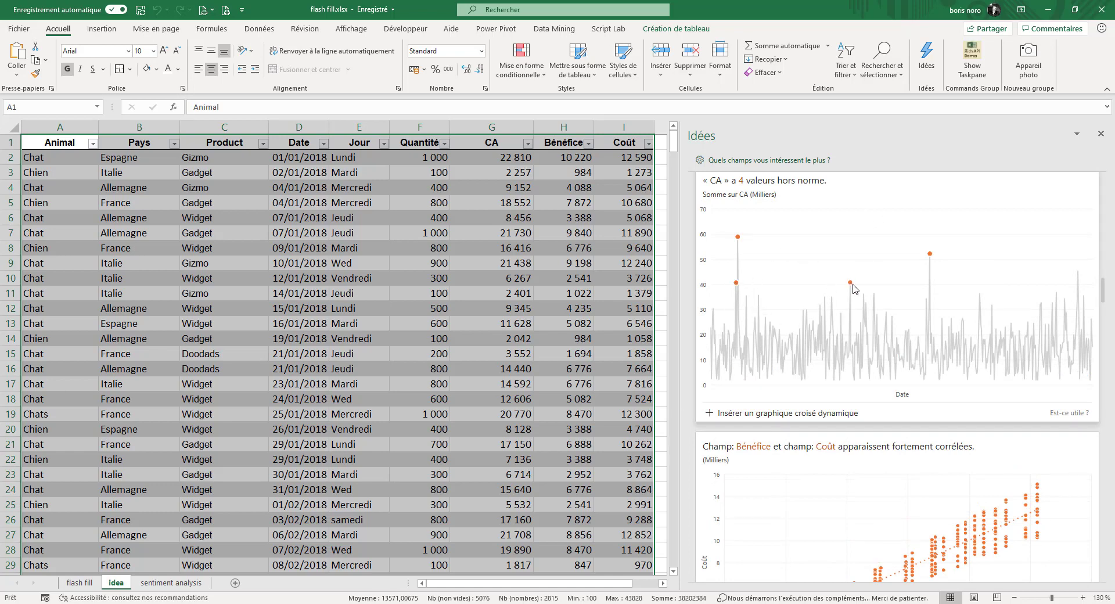
pyautogui.click(716, 413)
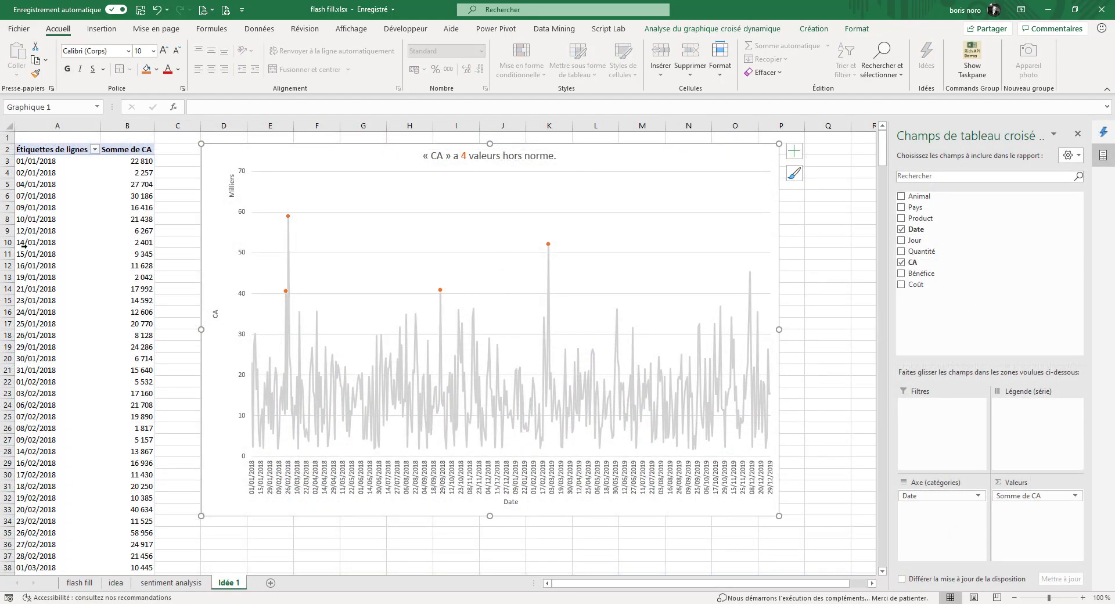
# - Restrict the Ideas analysis to the Date and Bénéfice fields, update the suggestions and look through them
pyautogui.scroll(-2, 91, 300)
pyautogui.scroll(-5, 90, 300)
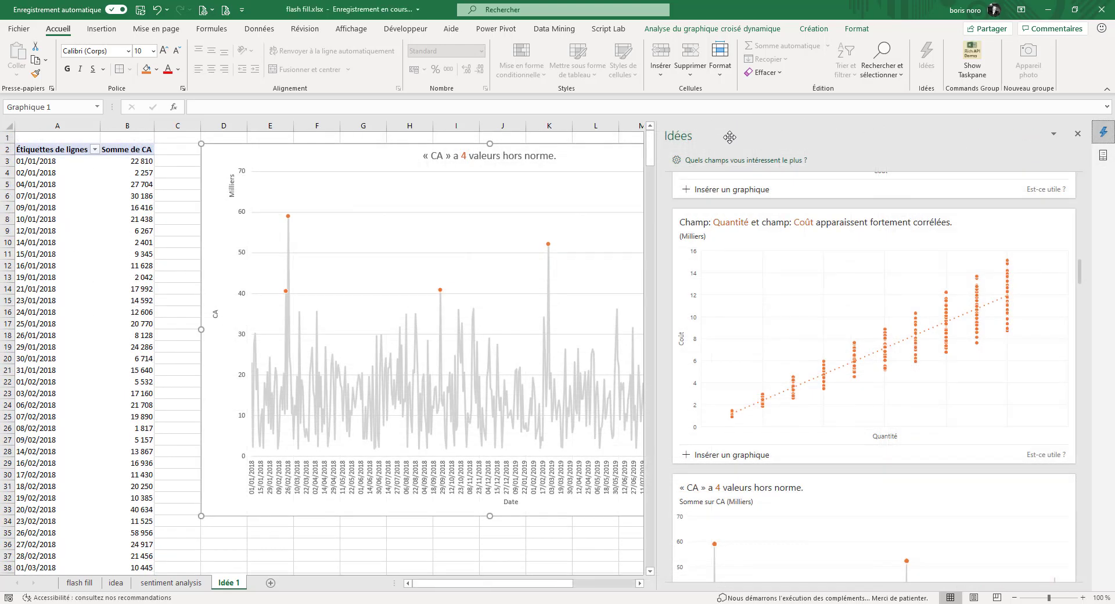
pyautogui.click(708, 160)
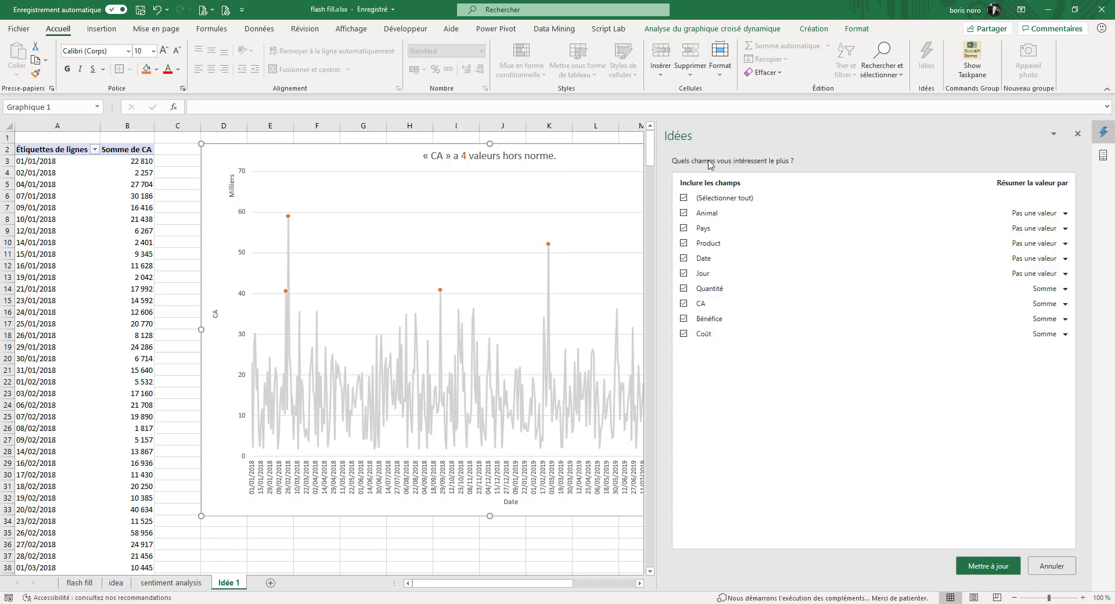
pyautogui.click(684, 198)
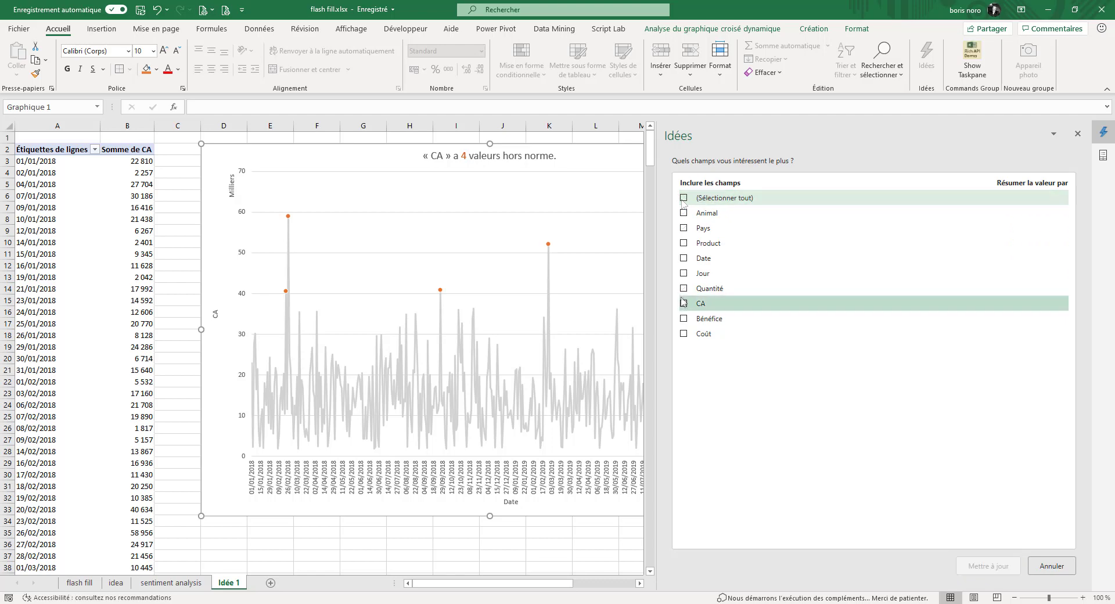
pyautogui.click(684, 258)
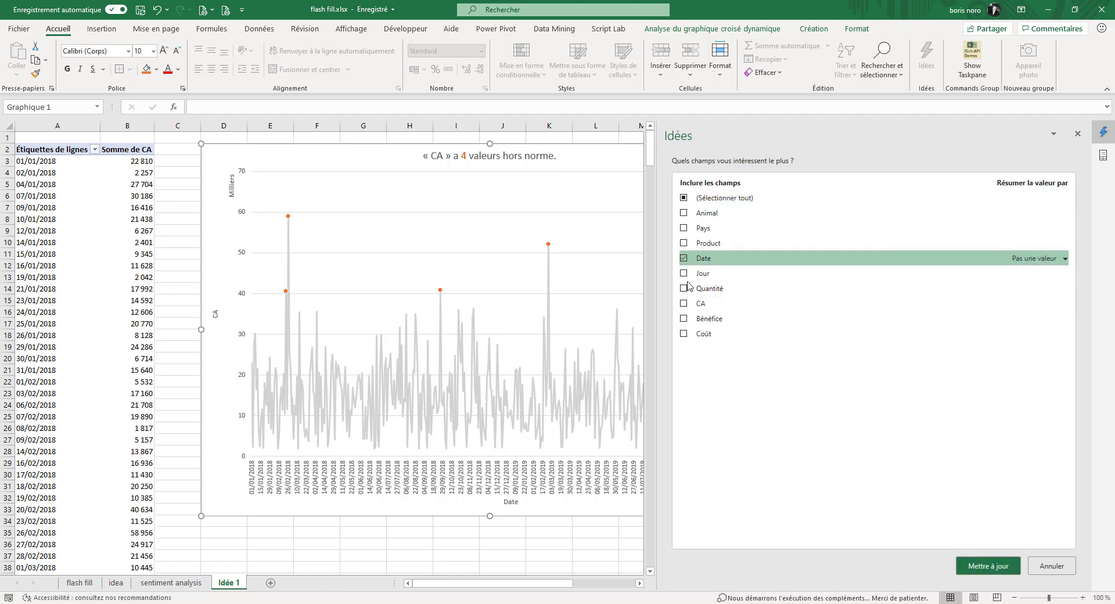
pyautogui.click(684, 319)
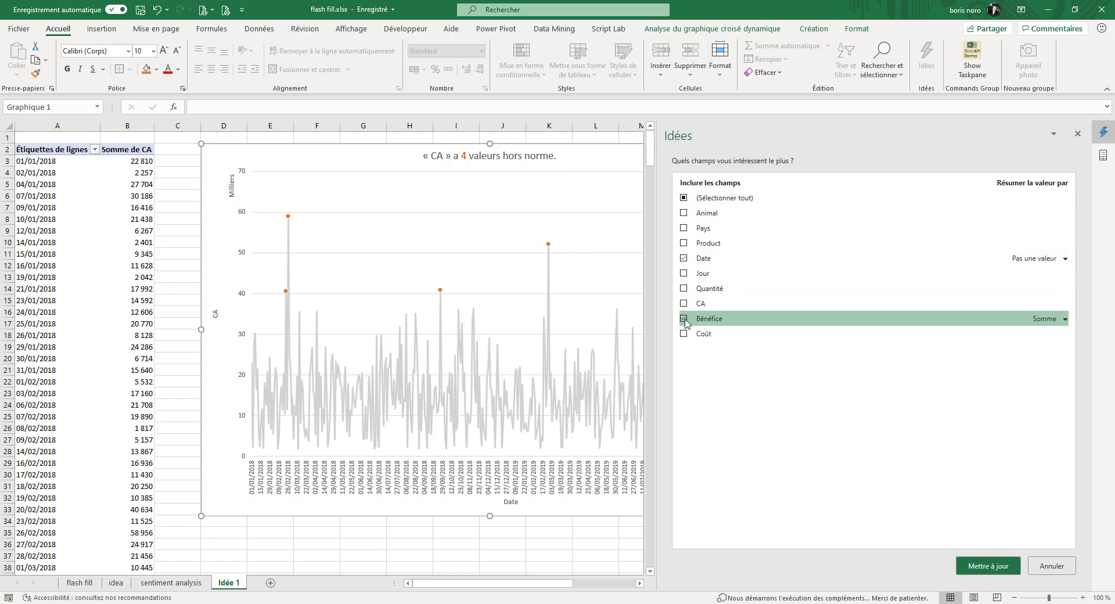
pyautogui.click(988, 566)
pyautogui.scroll(-8, 949, 334)
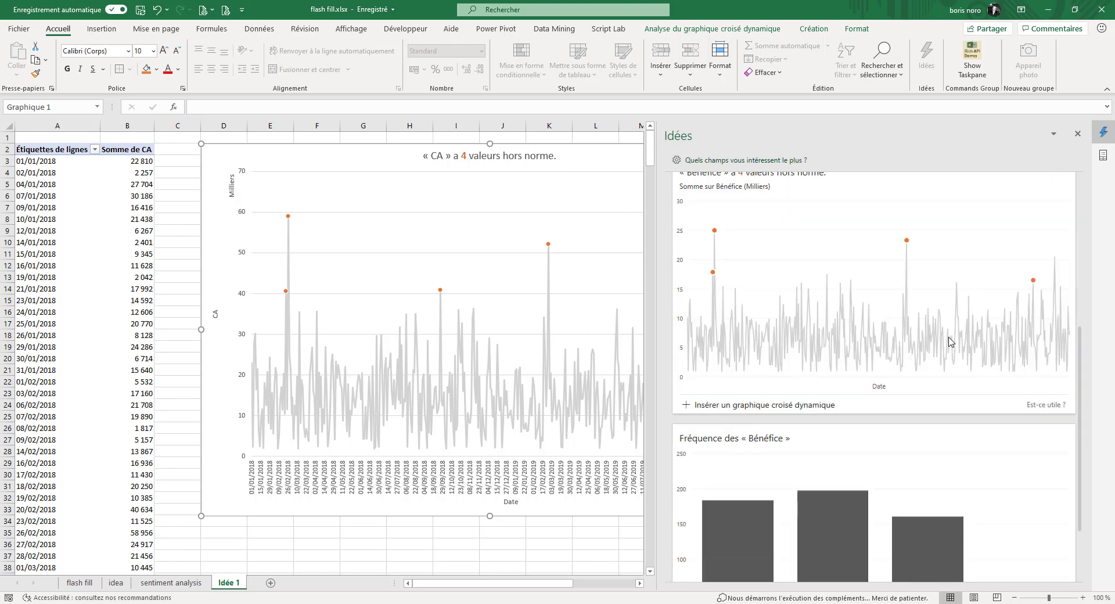
pyautogui.scroll(-3, 949, 341)
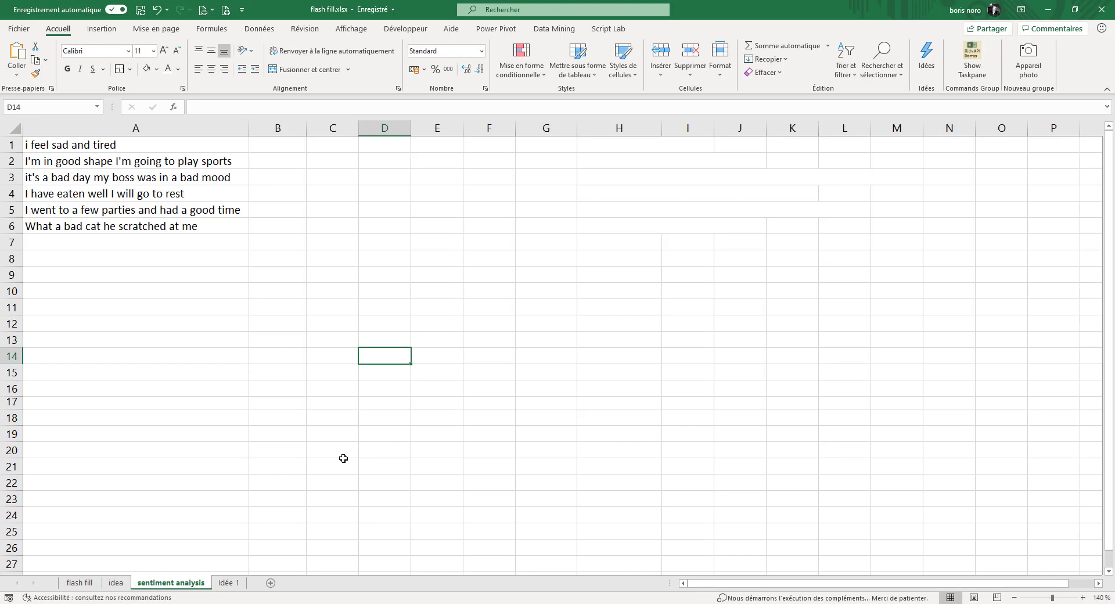
# - Review the English sentences in A1:A6 on the sentiment analysis sheet
pyautogui.moveTo(110, 149); pyautogui.dragTo(112, 227)
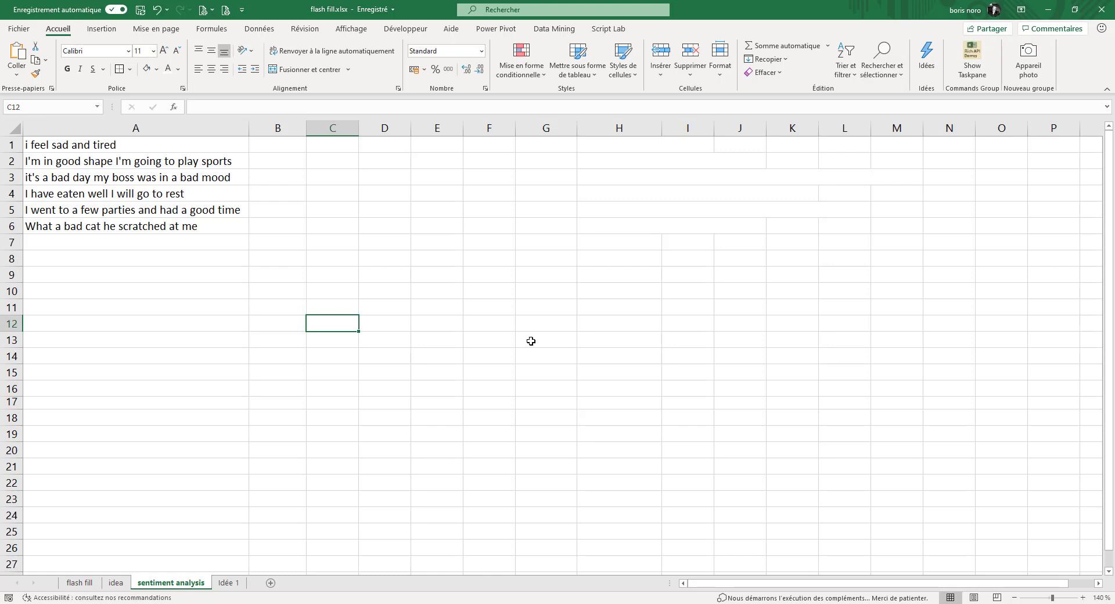
pyautogui.click(177, 147)
pyautogui.click(175, 161)
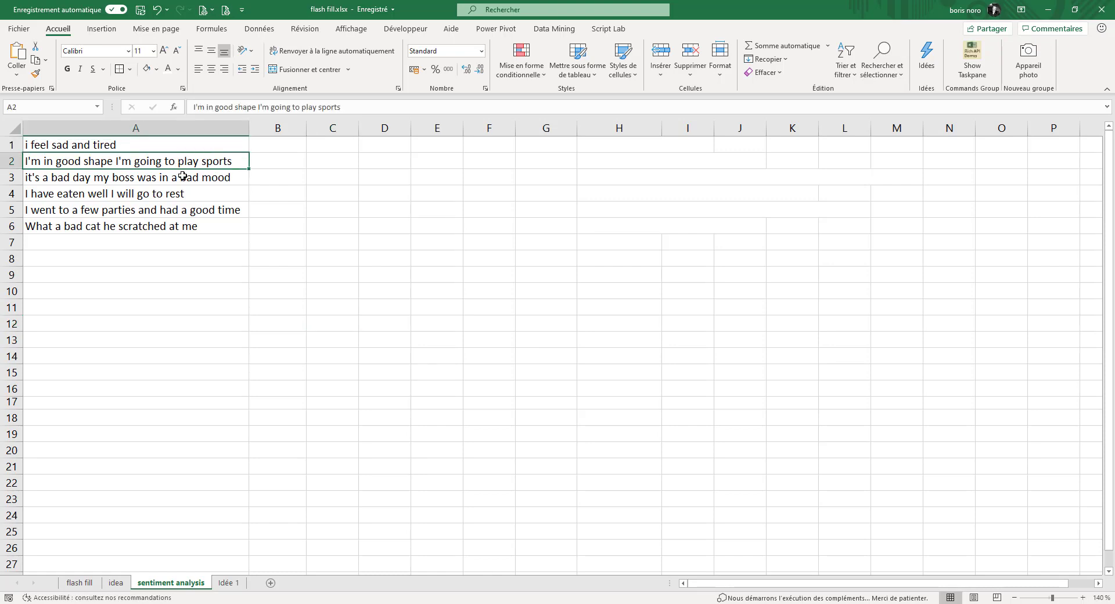
pyautogui.click(180, 177)
pyautogui.click(186, 193)
pyautogui.click(601, 355)
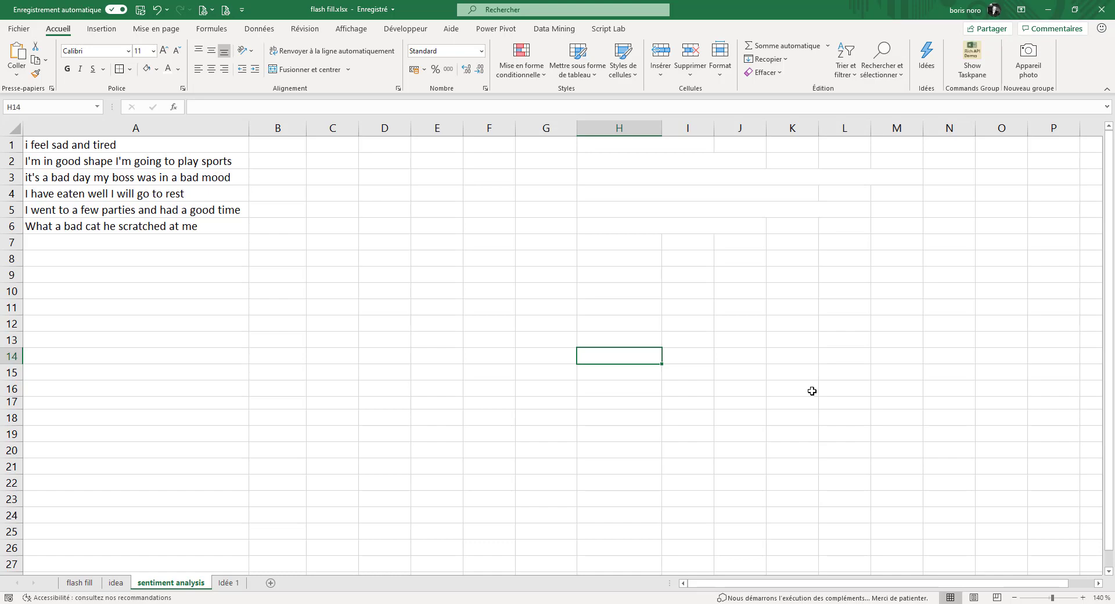
# - Search the Office add-in store's Analytique des données category for "machine" and add Azure Machine Learning, accepting its licence terms
pyautogui.click(102, 28)
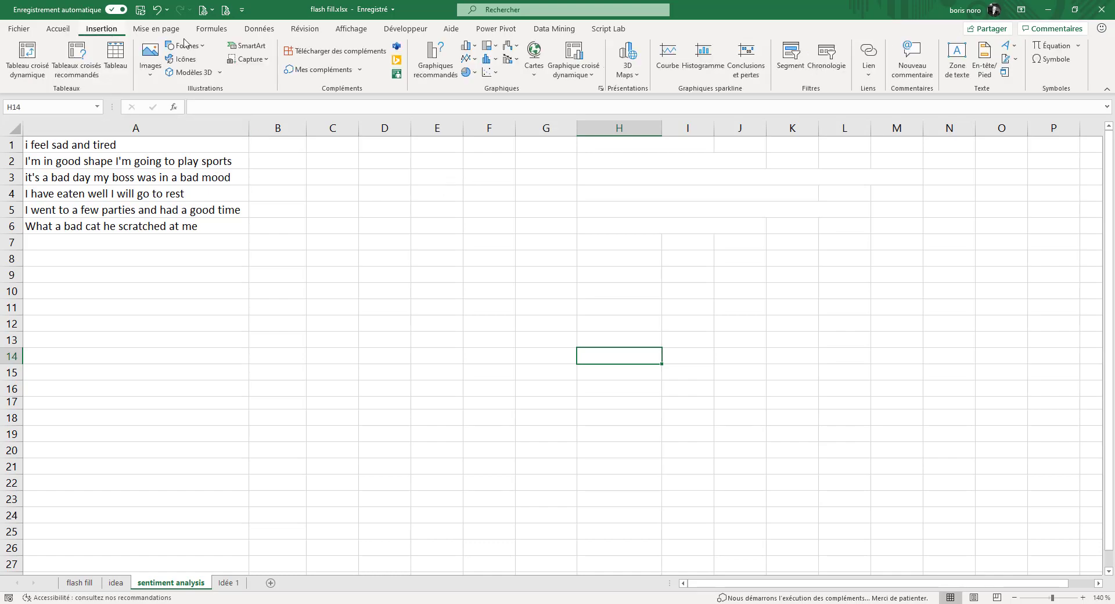
pyautogui.click(326, 52)
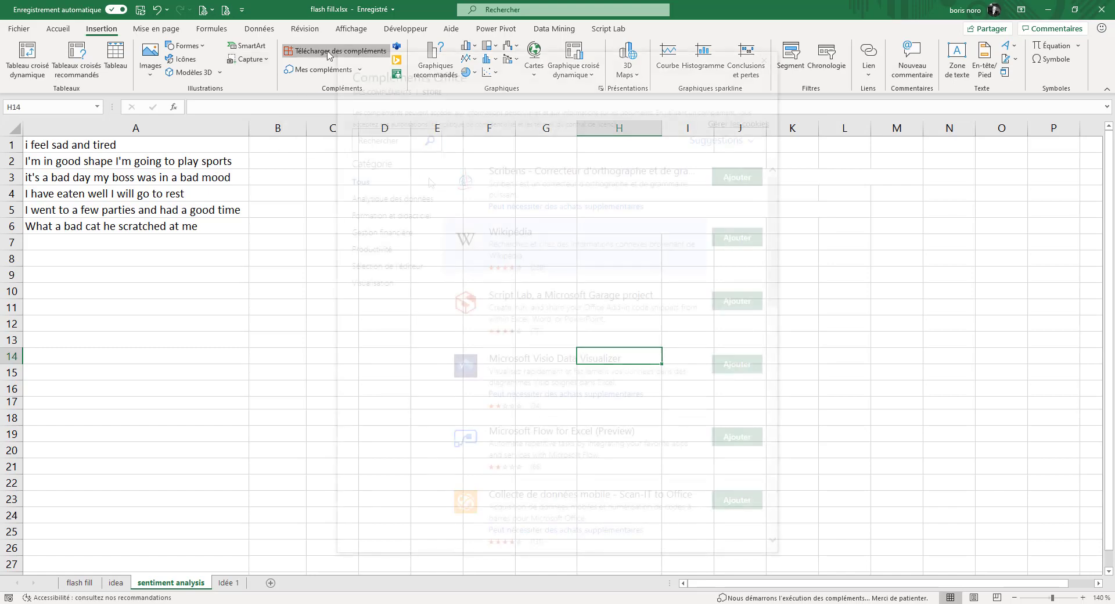
pyautogui.click(388, 200)
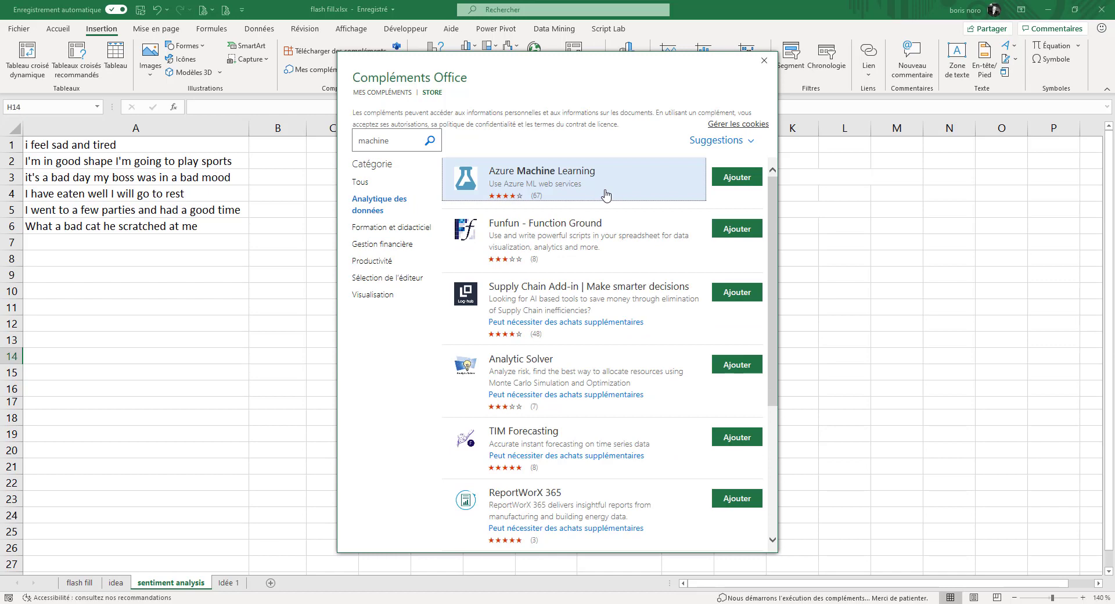
pyautogui.click(733, 180)
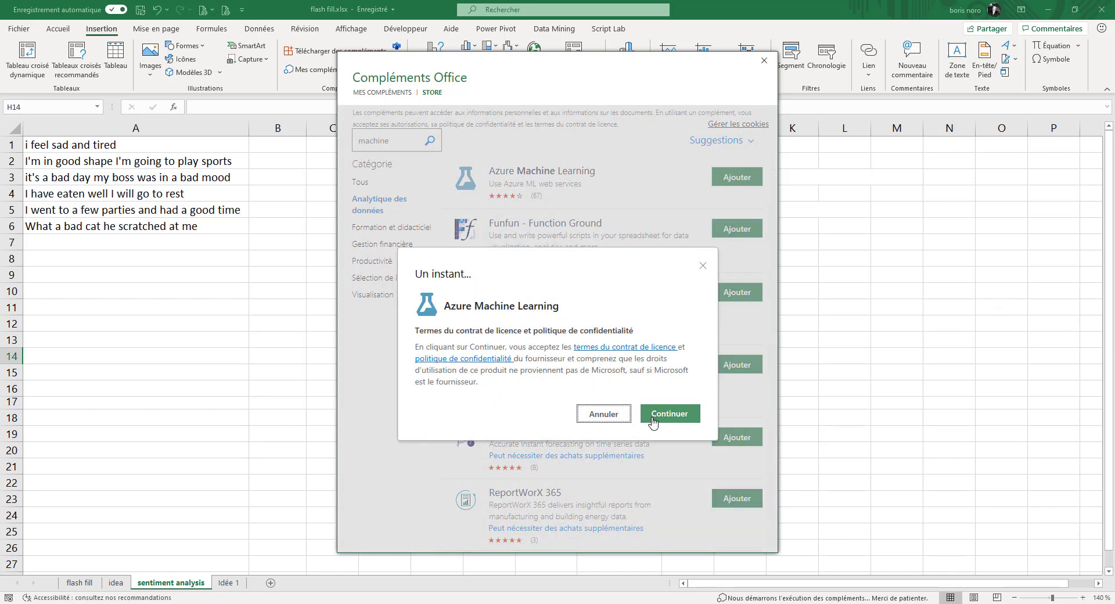
pyautogui.click(652, 416)
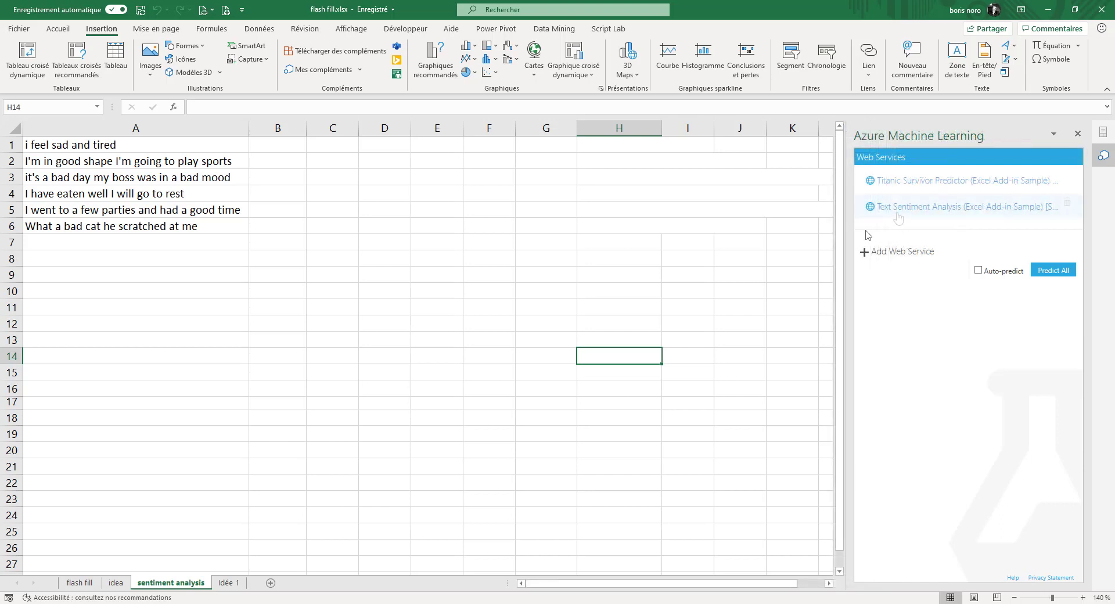
# - Choose the Text Sentiment Analysis web service and set its input to A1:A6 without data headers
pyautogui.click(900, 213)
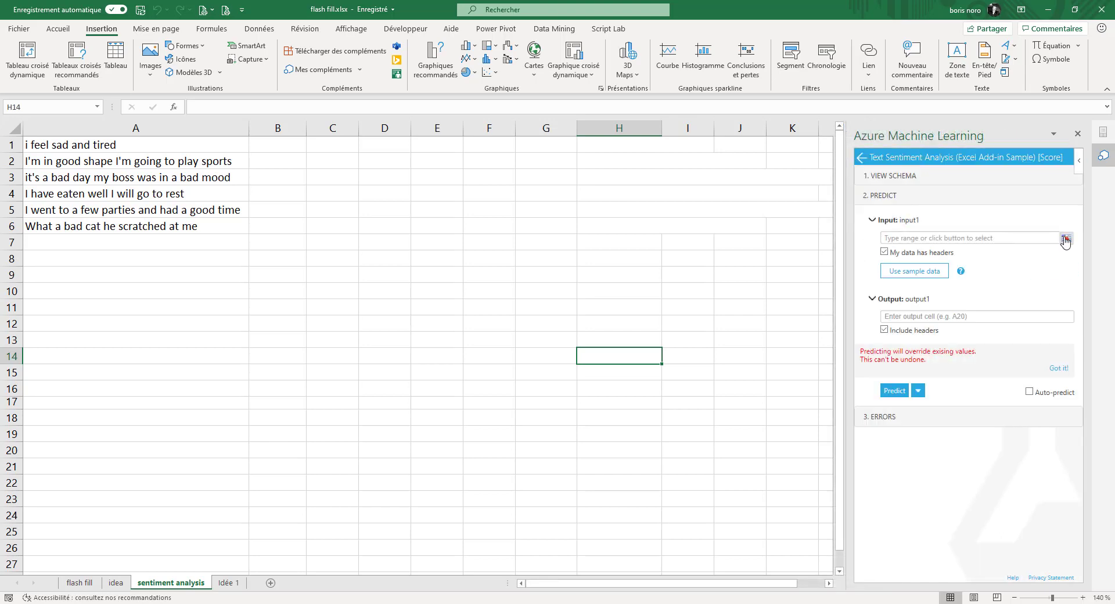
pyautogui.click(1065, 240)
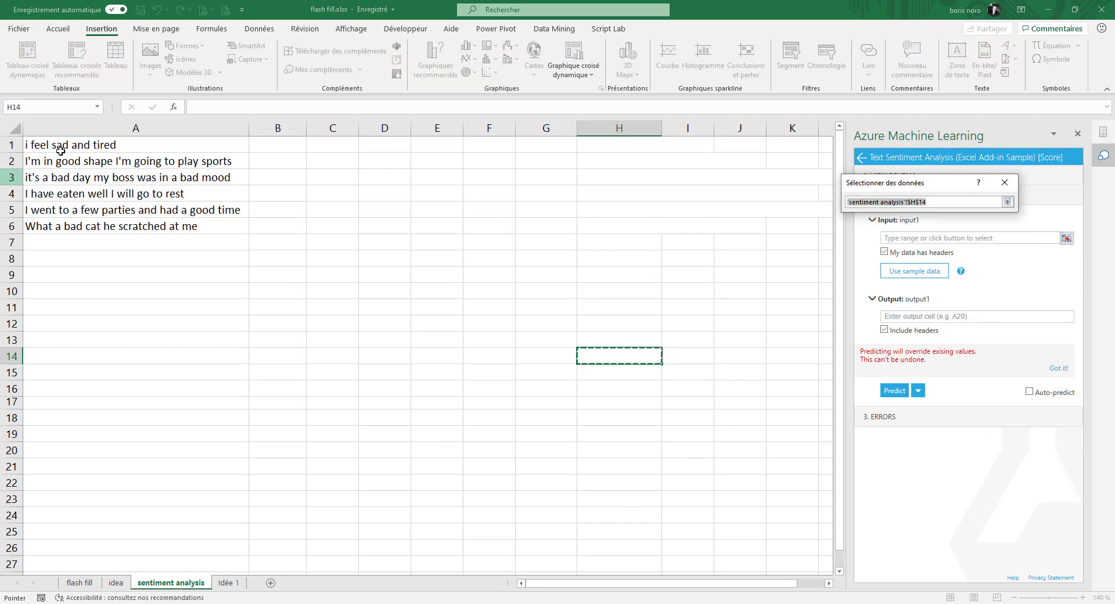
pyautogui.moveTo(60, 144); pyautogui.dragTo(93, 227)
pyautogui.click(944, 226)
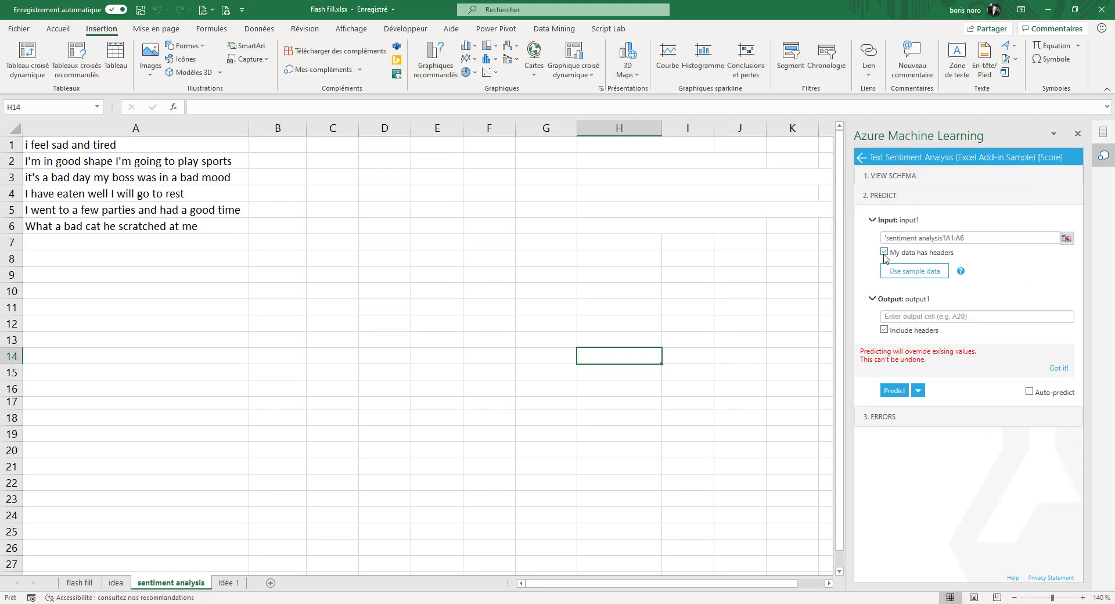
pyautogui.click(884, 253)
# - Set the prediction output to cell B1 without headers and run the sentiment prediction
pyautogui.click(969, 317)
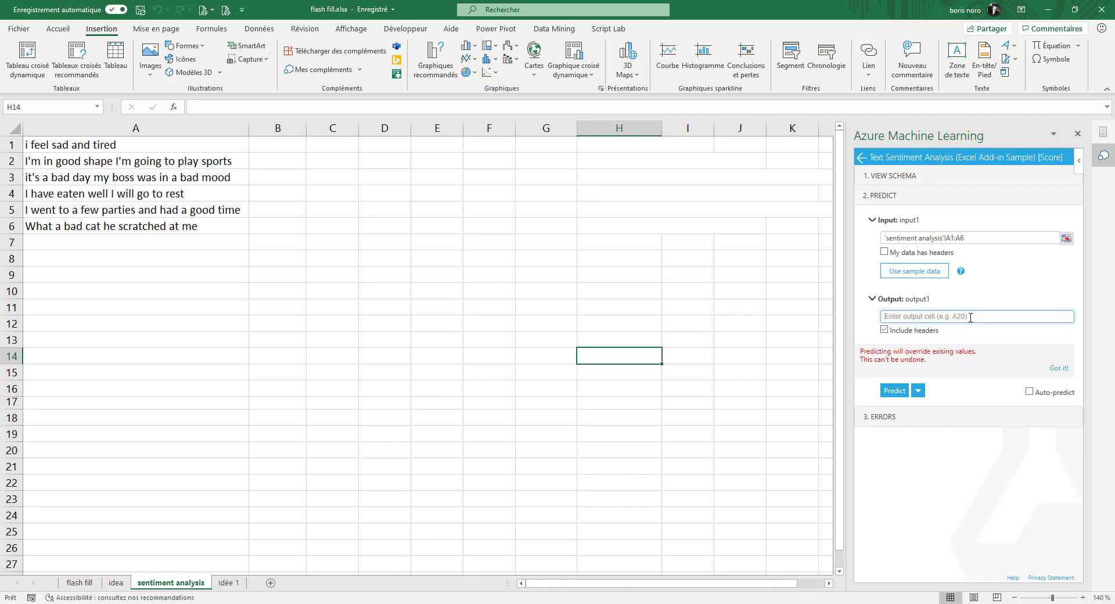
pyautogui.write('B1')
pyautogui.click(883, 329)
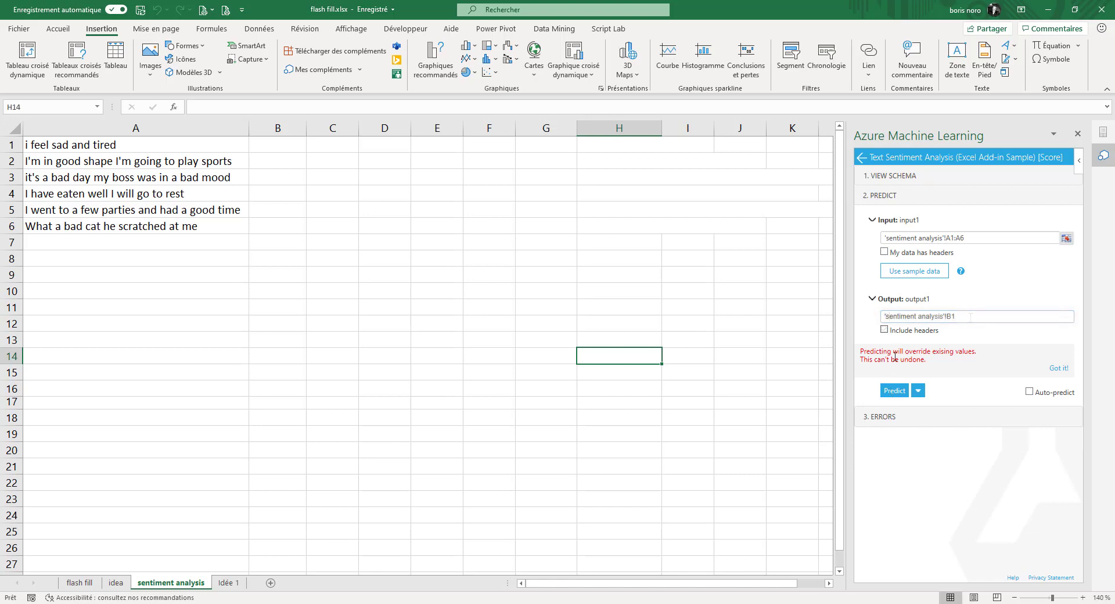
pyautogui.click(893, 395)
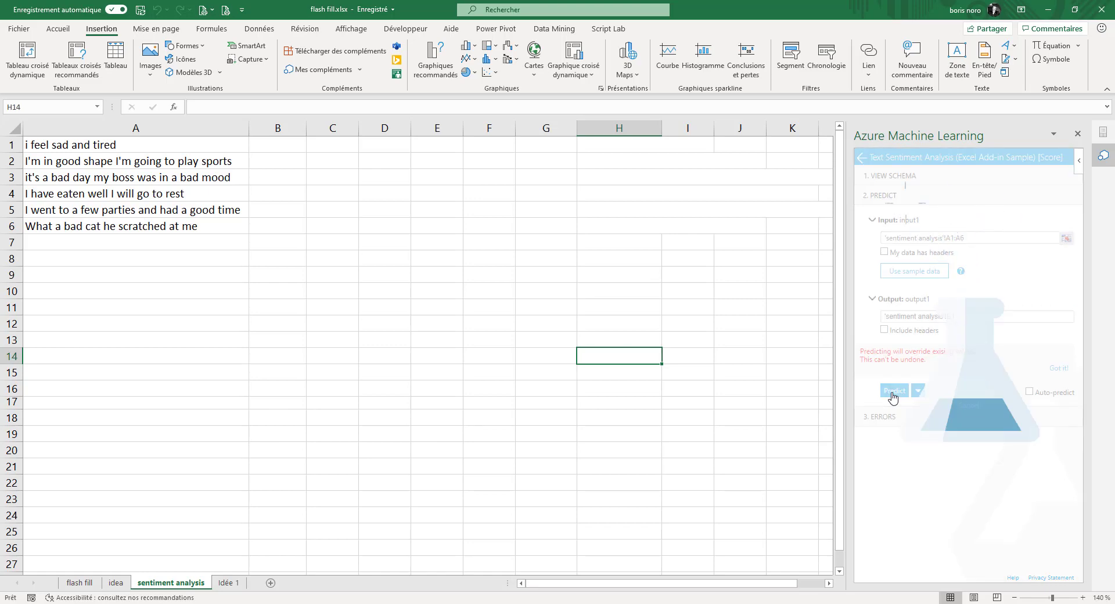
# - Examine the predicted sentiment labels in column B and scores in column C against the sentences, and close the Azure Machine Learning pane
pyautogui.click(273, 145)
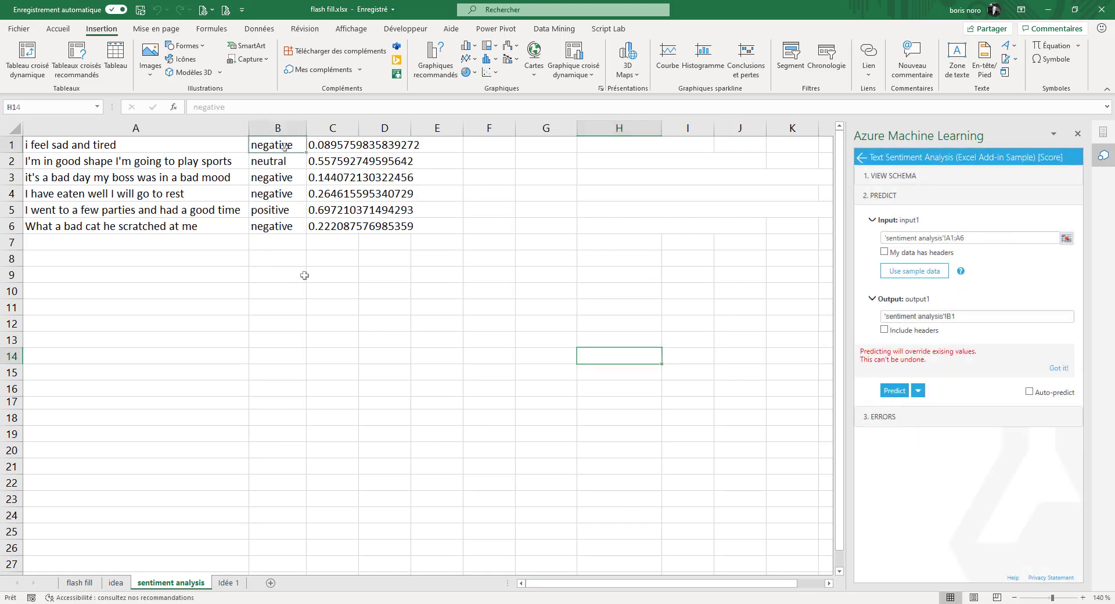
pyautogui.moveTo(284, 146); pyautogui.dragTo(278, 228)
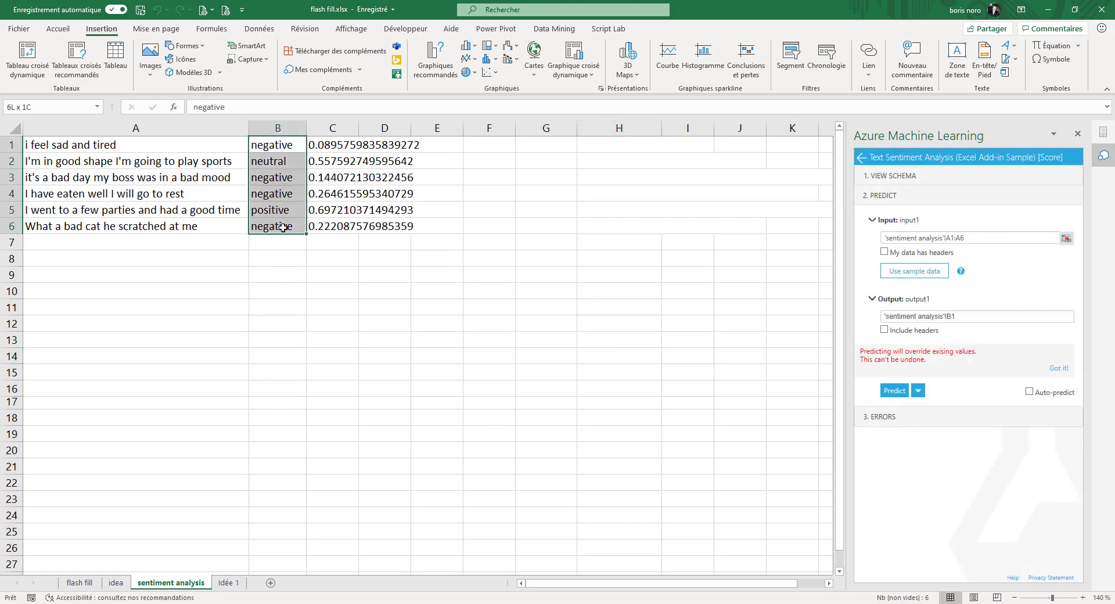
pyautogui.click(338, 307)
pyautogui.moveTo(329, 145); pyautogui.dragTo(323, 226)
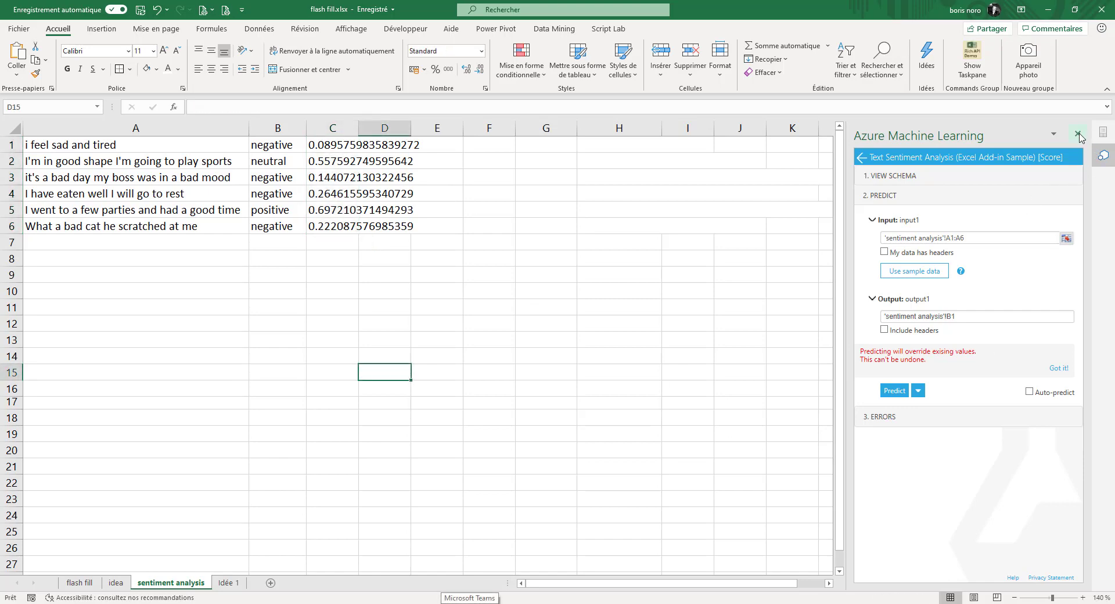
pyautogui.click(1079, 138)
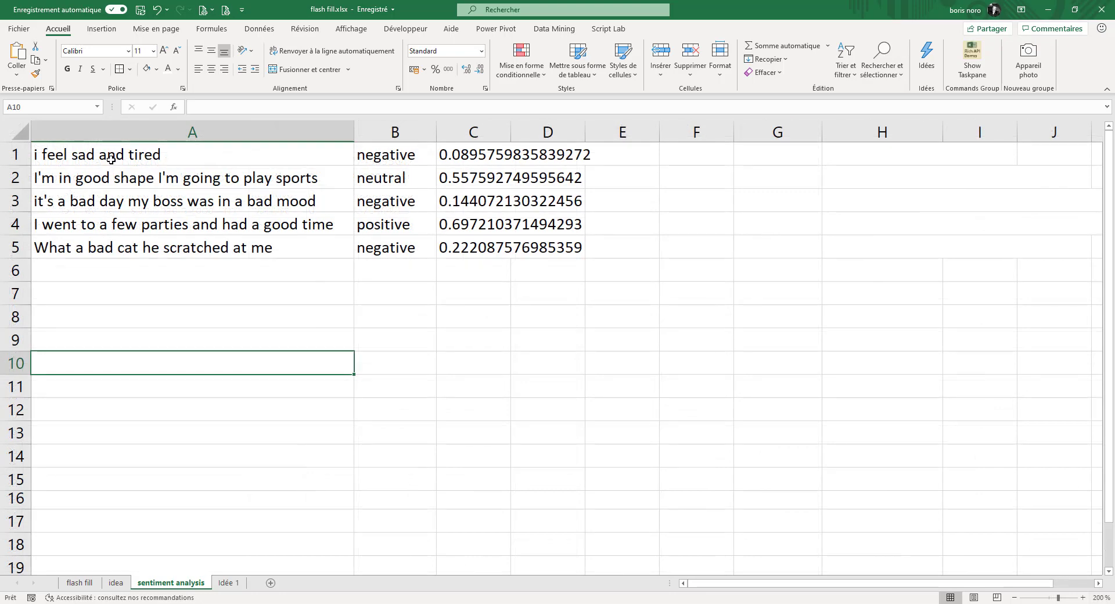
pyautogui.click(111, 158)
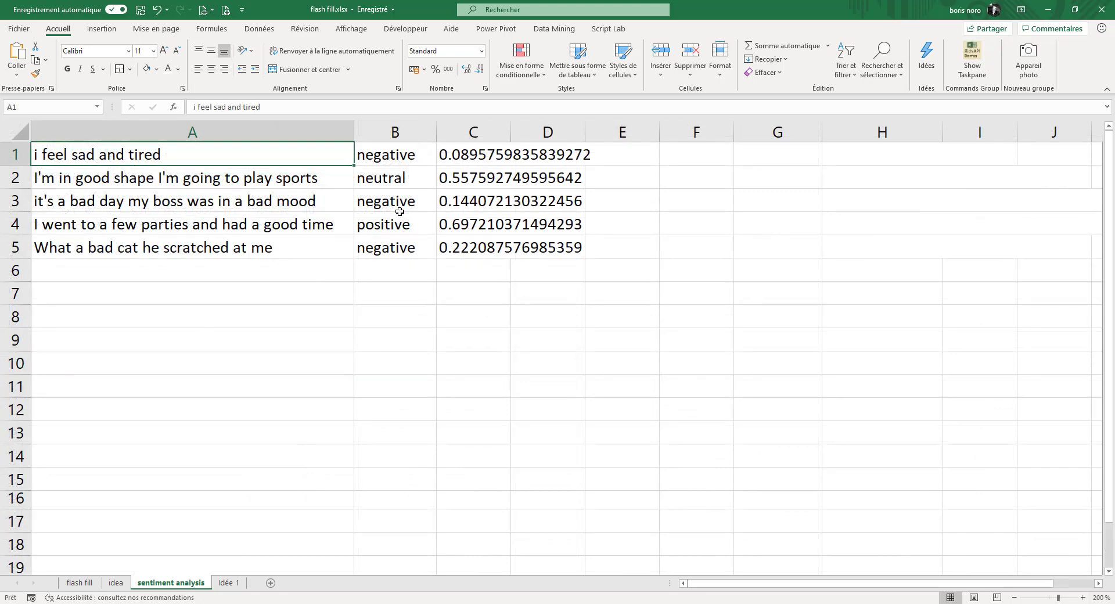
pyautogui.click(400, 156)
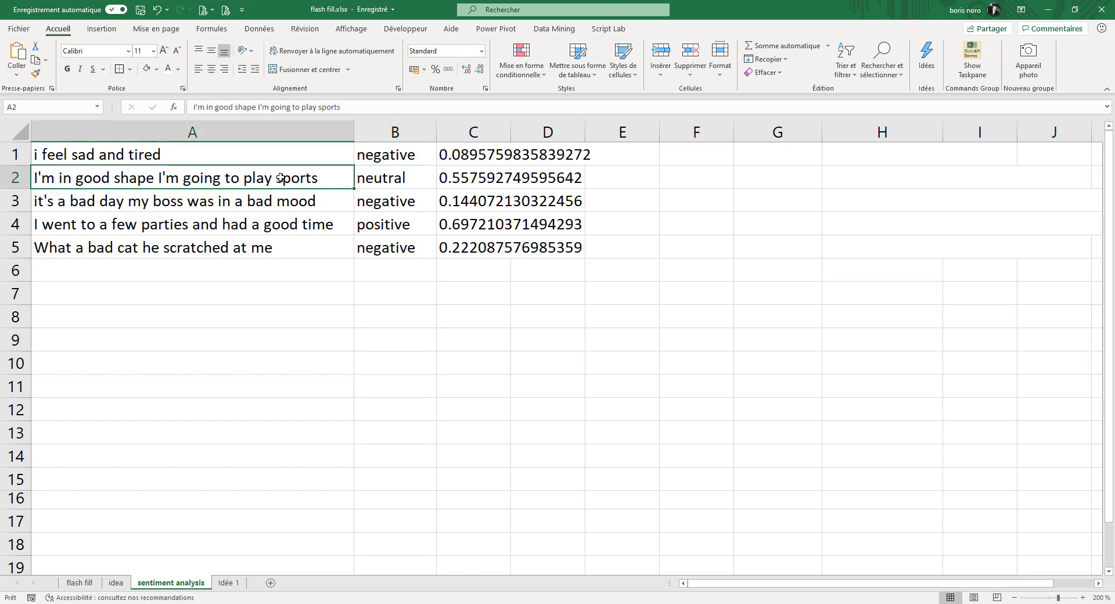
# - Compare the sentences in A2:A5 with their predicted sentiment labels in column B, row by row
pyautogui.click(404, 178)
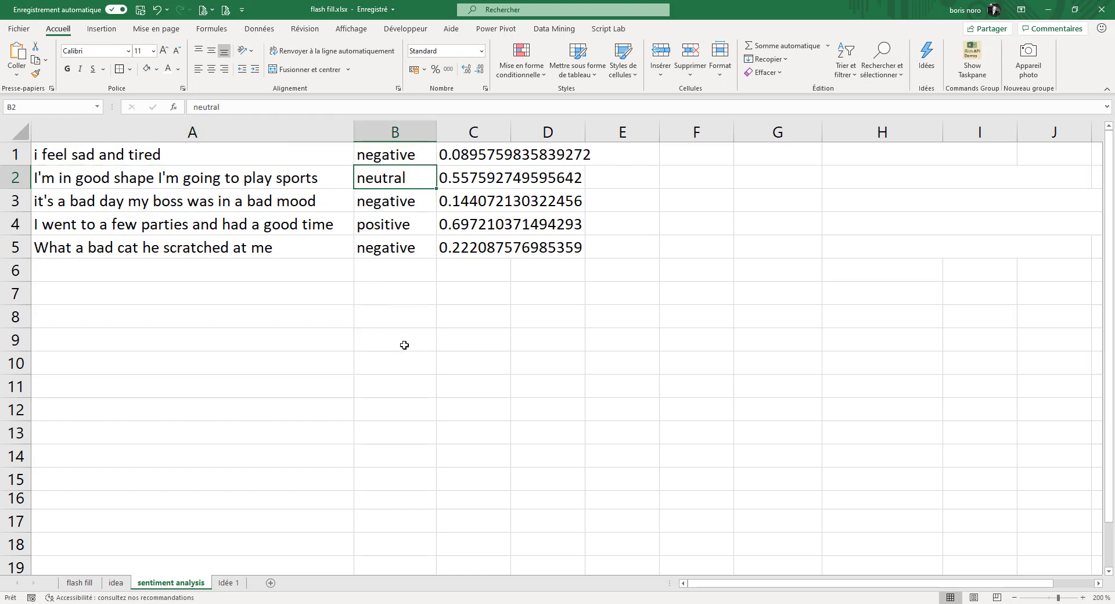
pyautogui.click(148, 181)
pyautogui.click(113, 202)
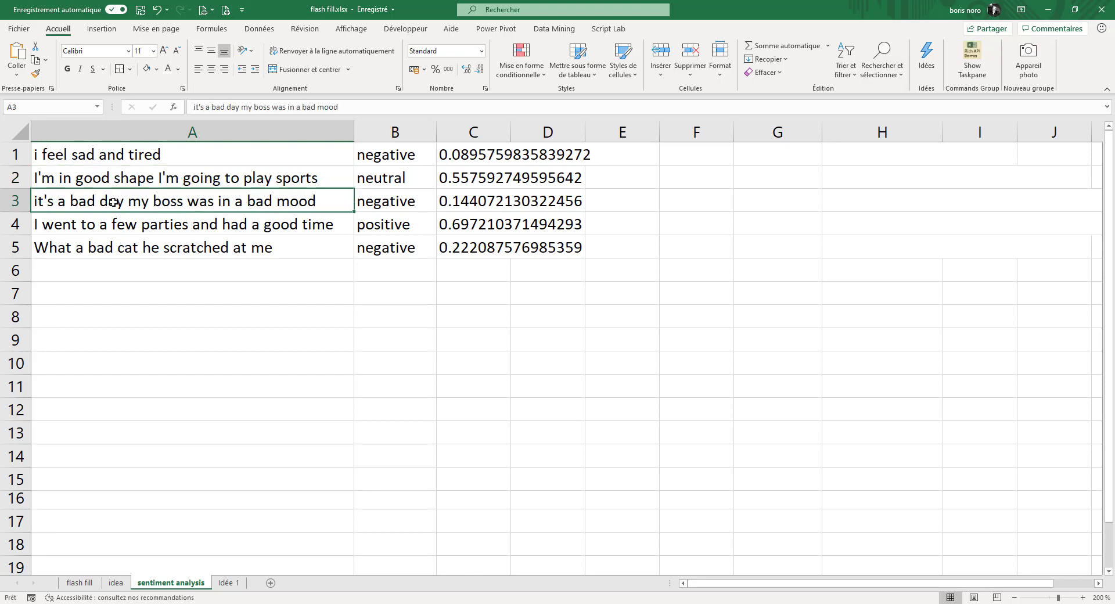
pyautogui.click(419, 207)
pyautogui.click(397, 226)
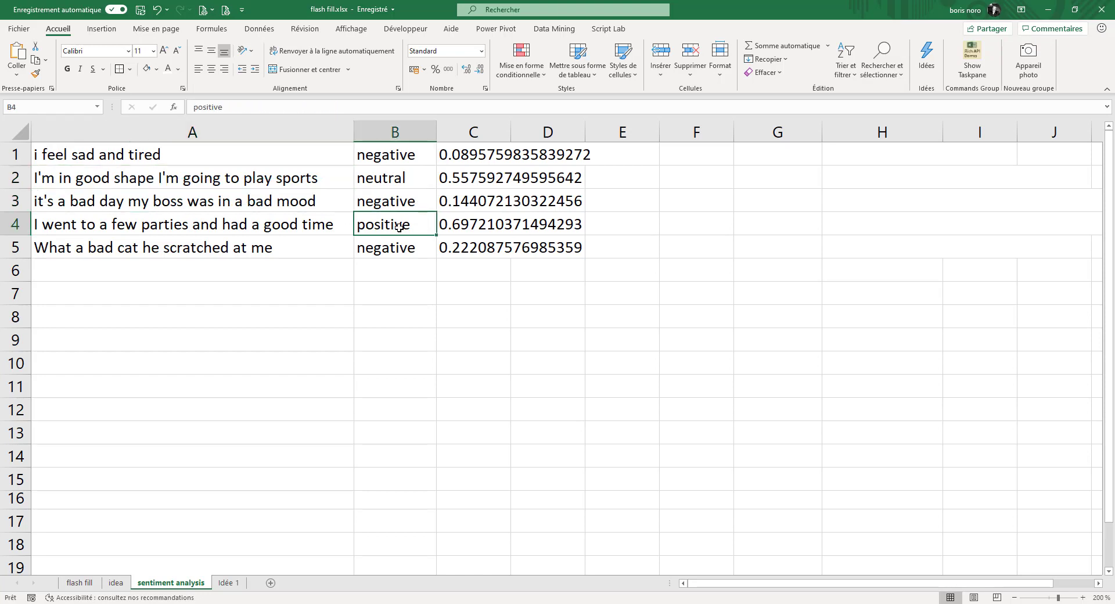
pyautogui.click(264, 229)
pyautogui.click(395, 245)
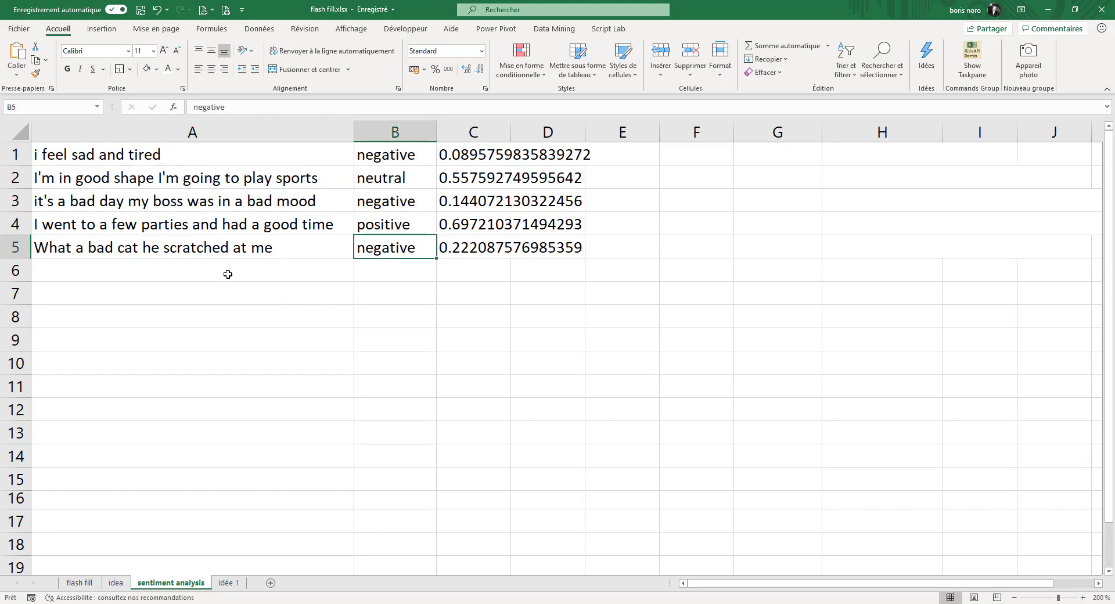
pyautogui.click(218, 255)
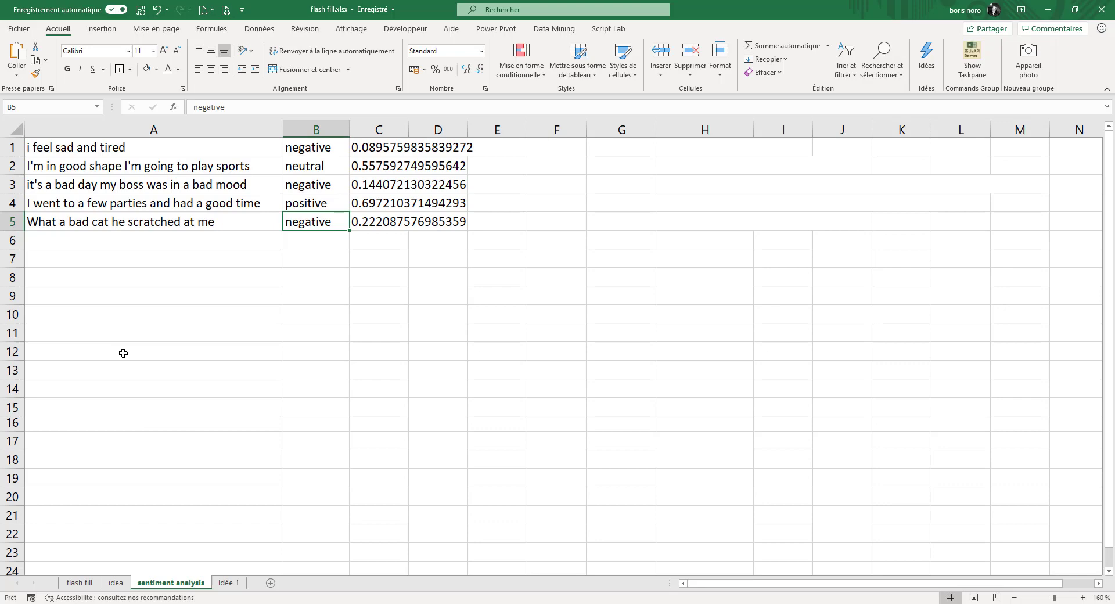
# - Translate the English sentences in A1:A5 into French with the Translator and review the translated text
pyautogui.click(124, 147)
pyautogui.hotkey('shift', 'Down')
pyautogui.hotkey('shift', 'Down')
pyautogui.hotkey('shift', 'Down')
pyautogui.hotkey('shift', 'Down')
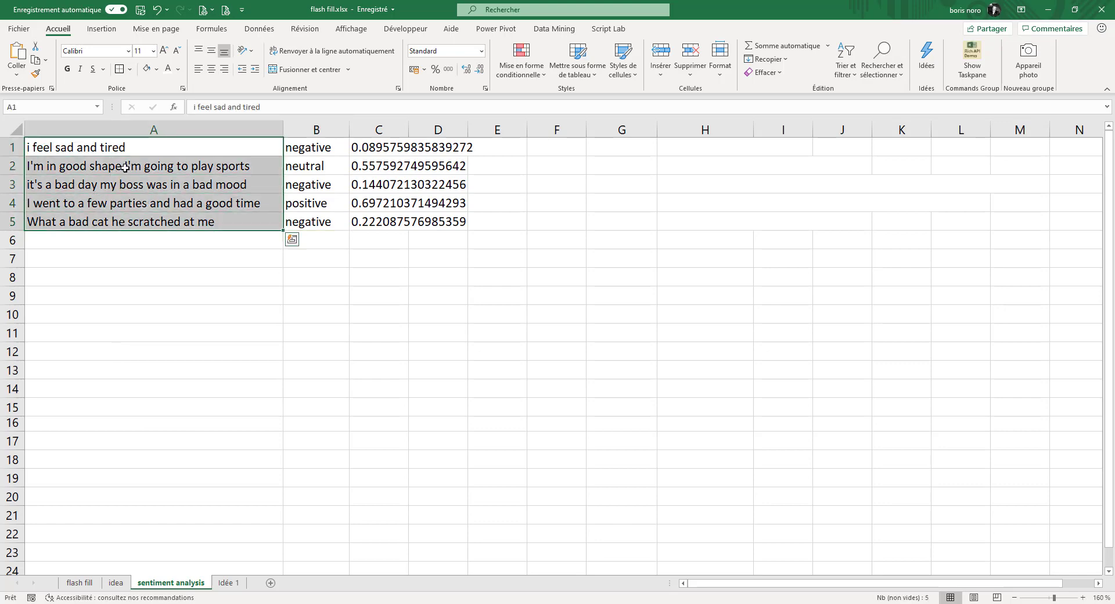
pyautogui.rightClick(125, 167)
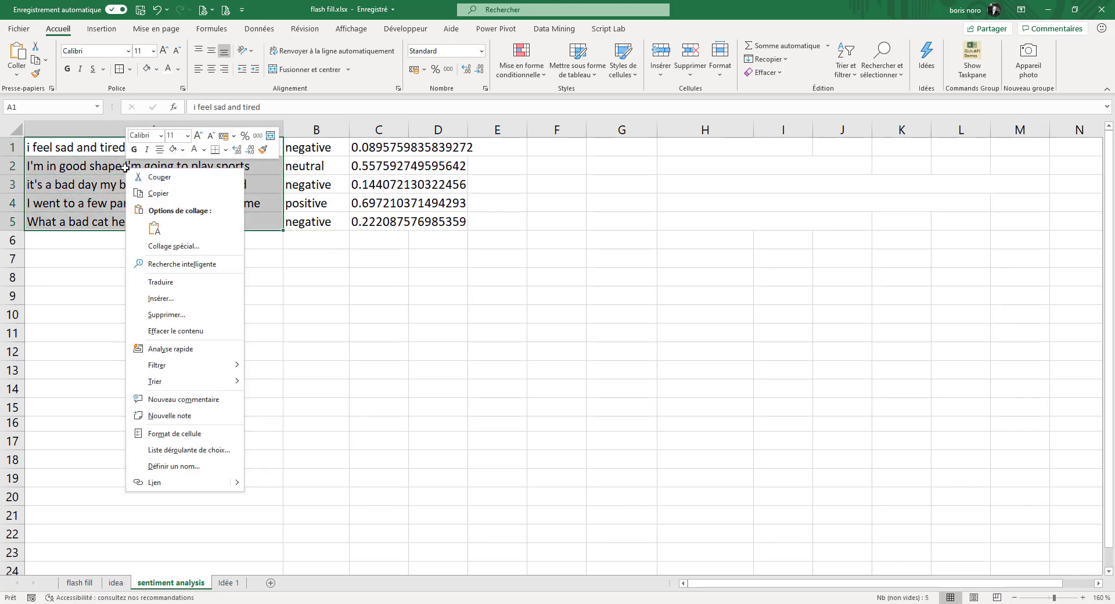
pyautogui.click(159, 282)
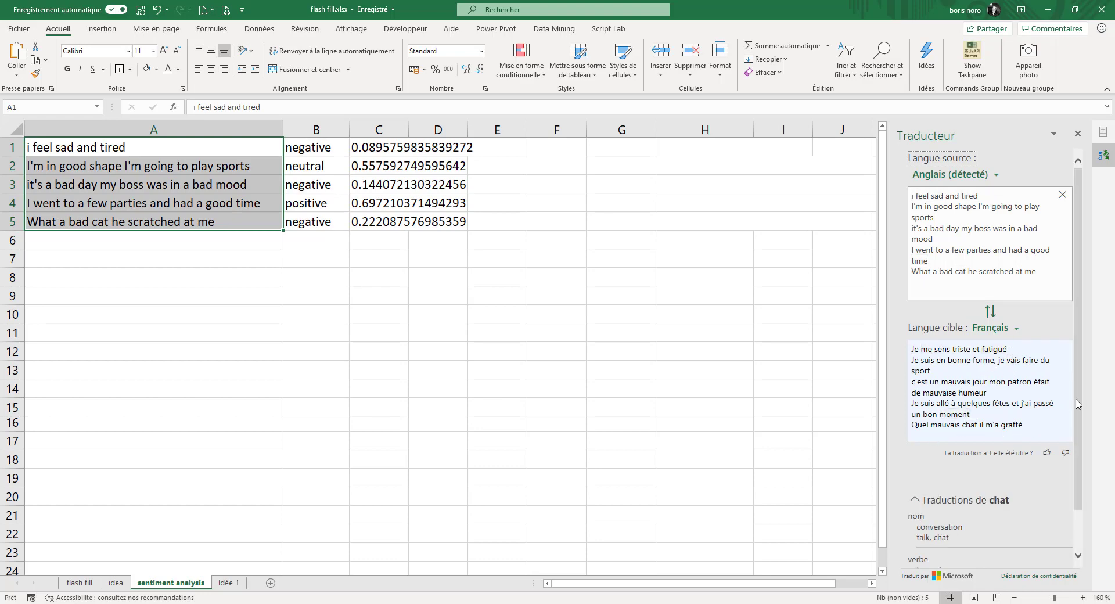
pyautogui.scroll(-2, 1076, 403)
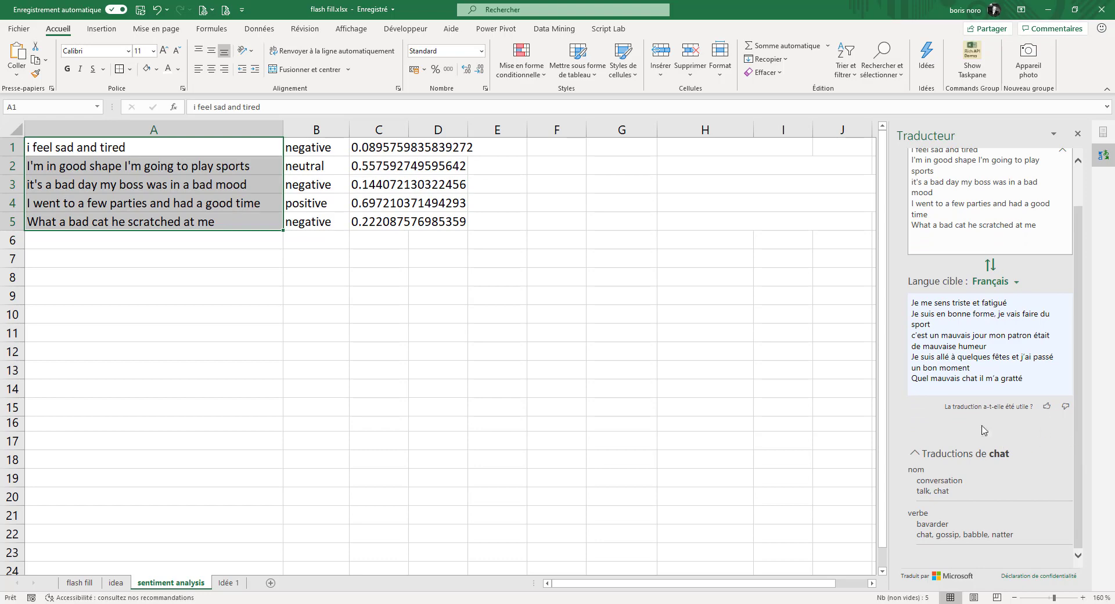
pyautogui.scroll(2, 963, 337)
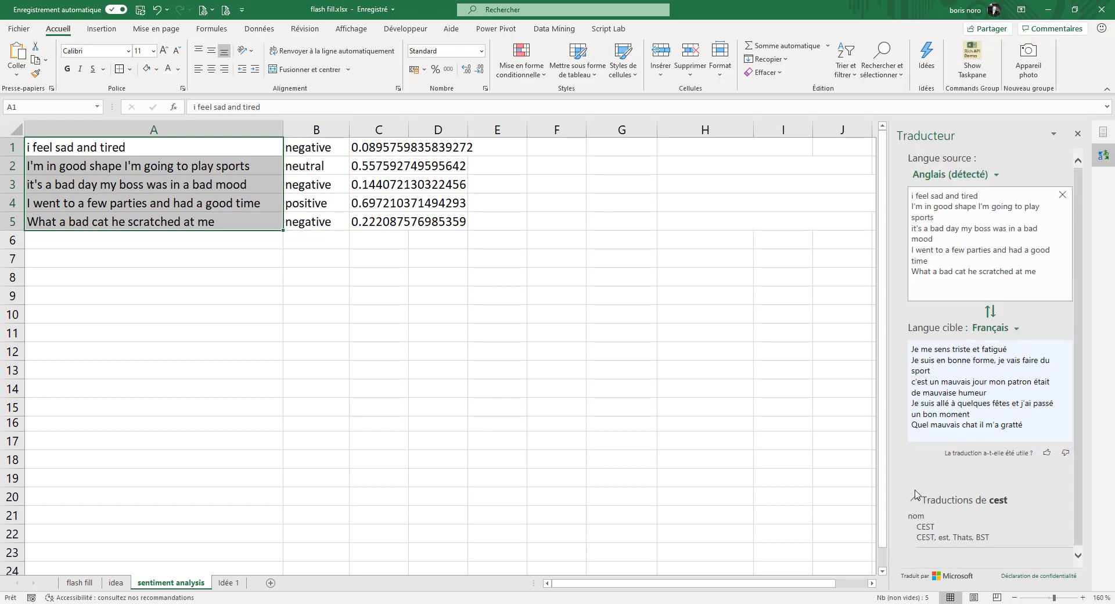
pyautogui.moveTo(1018, 425)
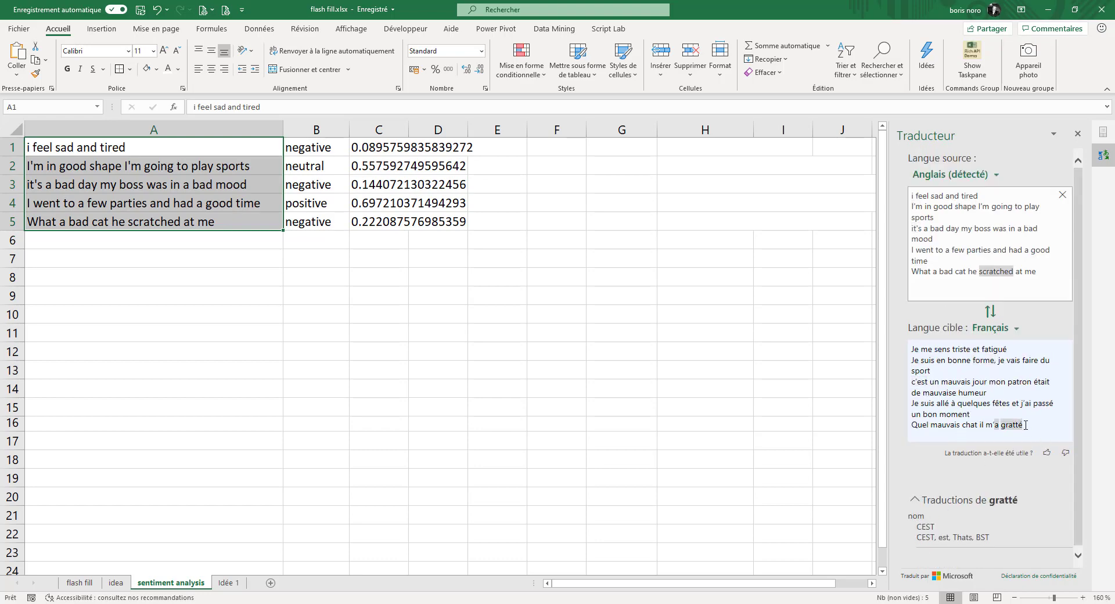
pyautogui.moveTo(1030, 425); pyautogui.dragTo(911, 348)
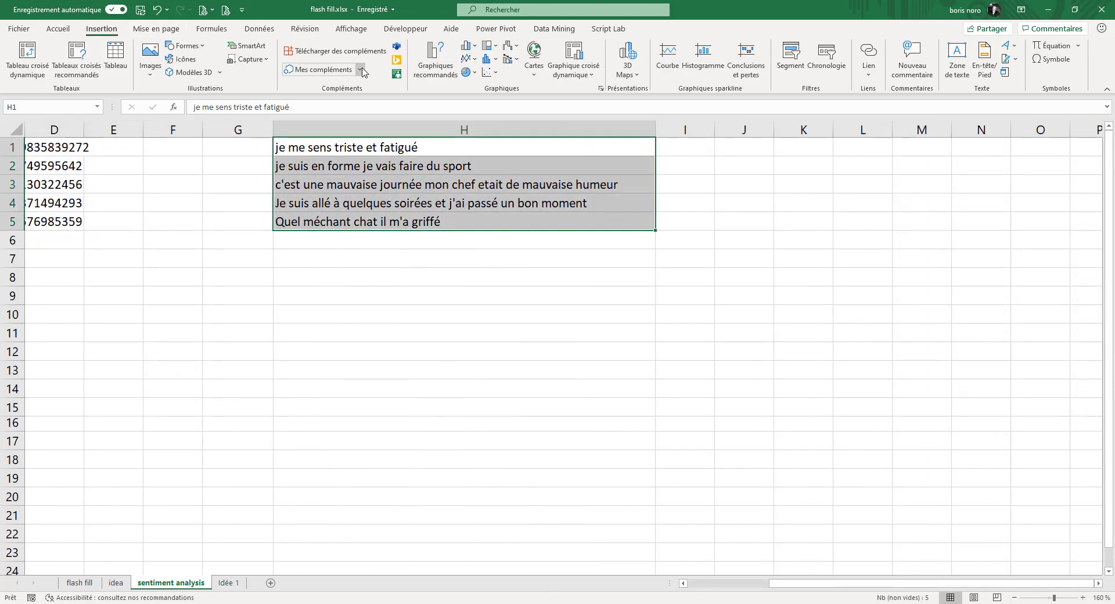
# - Open the Azure Machine Learning add-in's Text Sentiment Analysis service and set its input to the French sentences in H1:H5
pyautogui.click(354, 70)
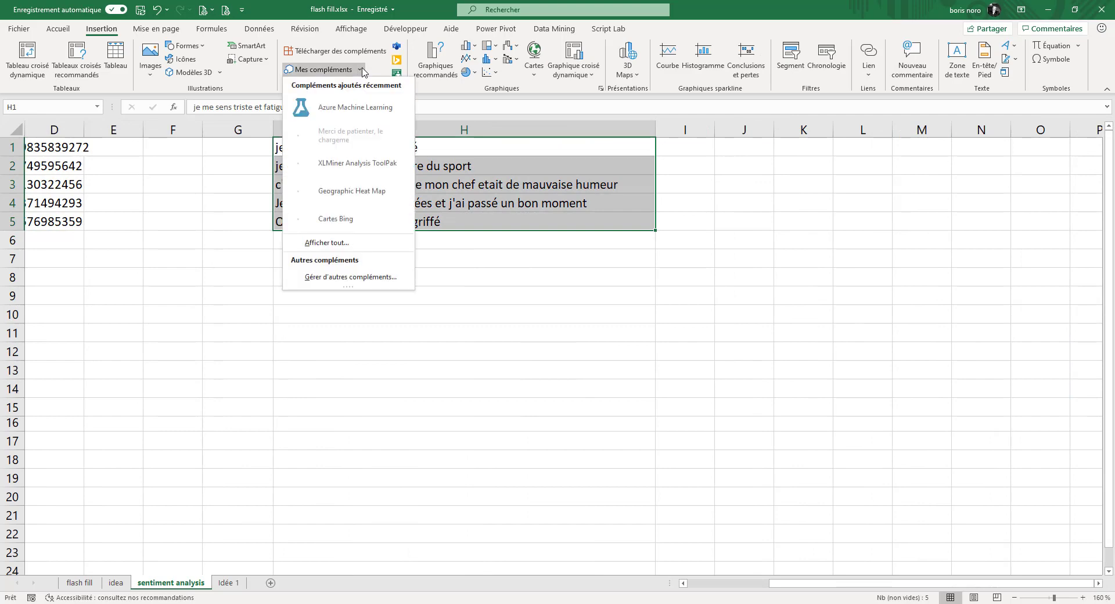
pyautogui.click(377, 113)
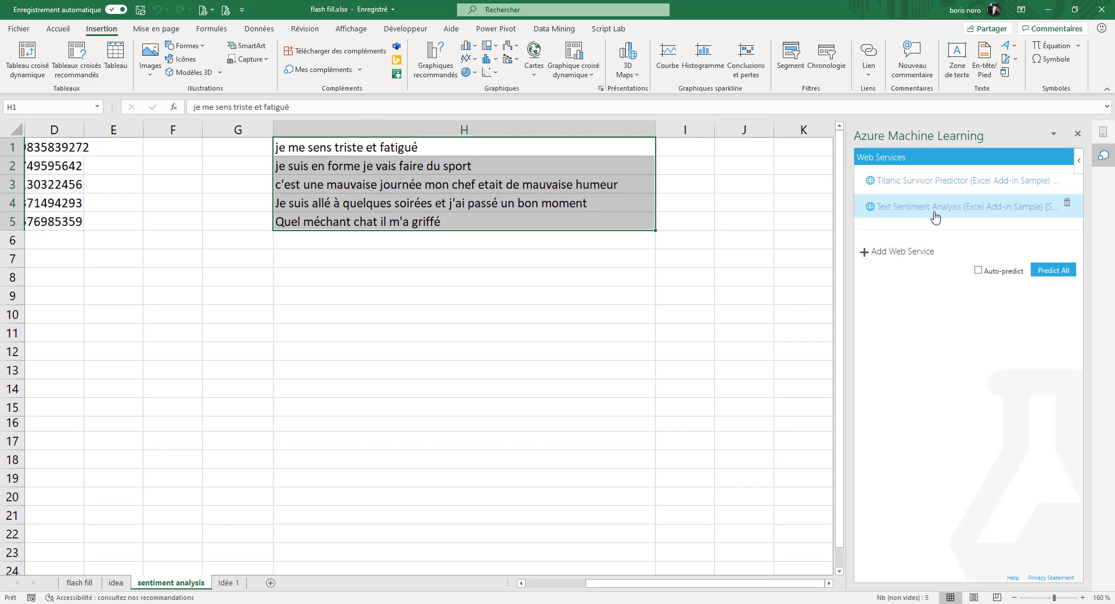
pyautogui.click(935, 217)
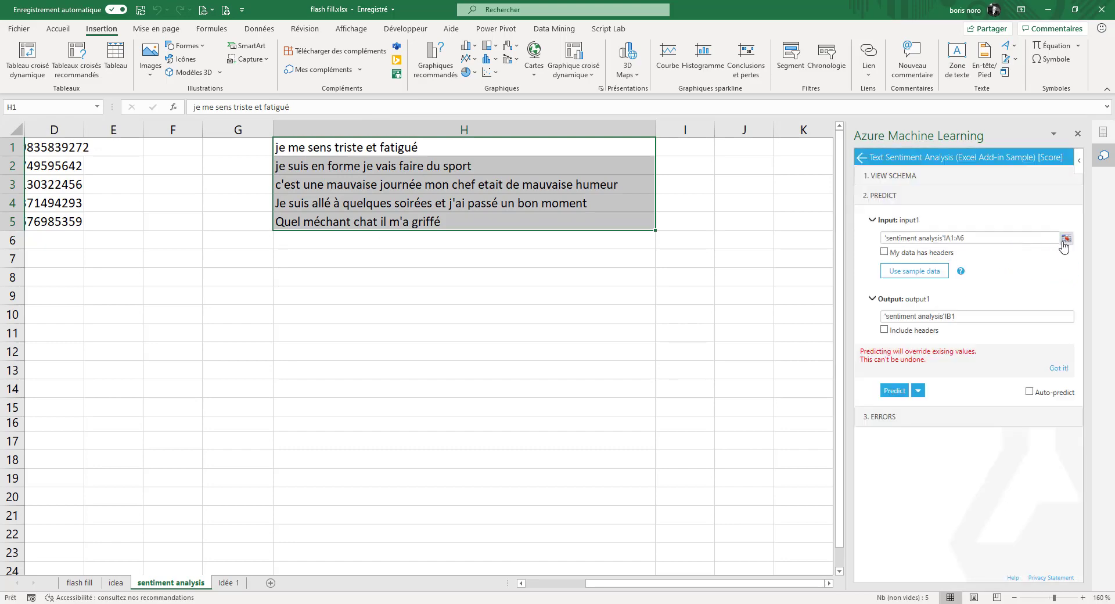
pyautogui.click(1066, 239)
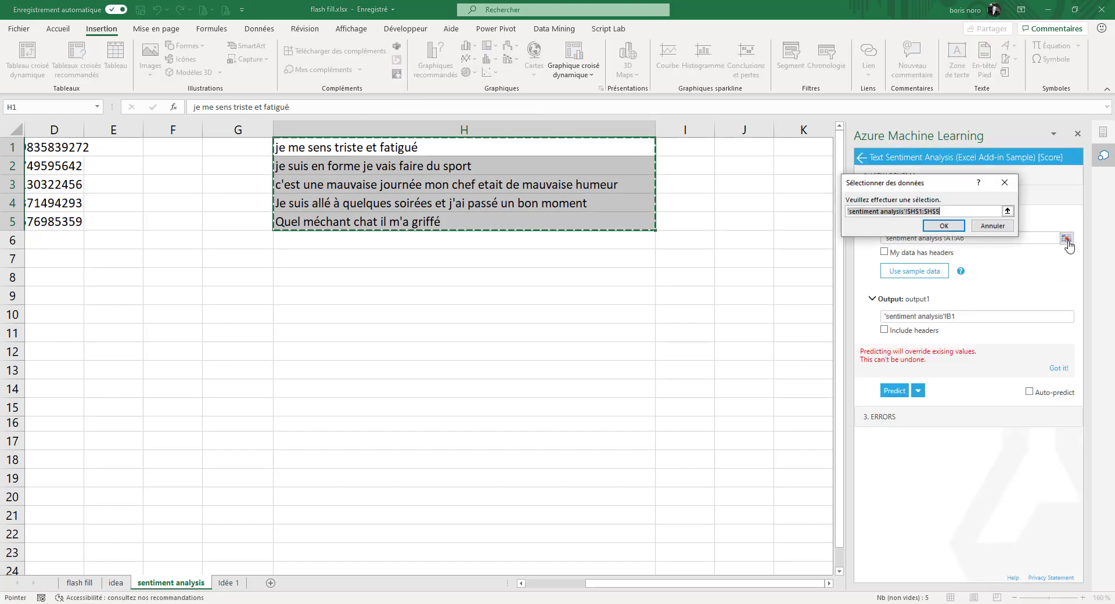
pyautogui.click(943, 226)
# - Set the prediction output to cell I1 and run the sentiment prediction on the French sentences
pyautogui.click(972, 315)
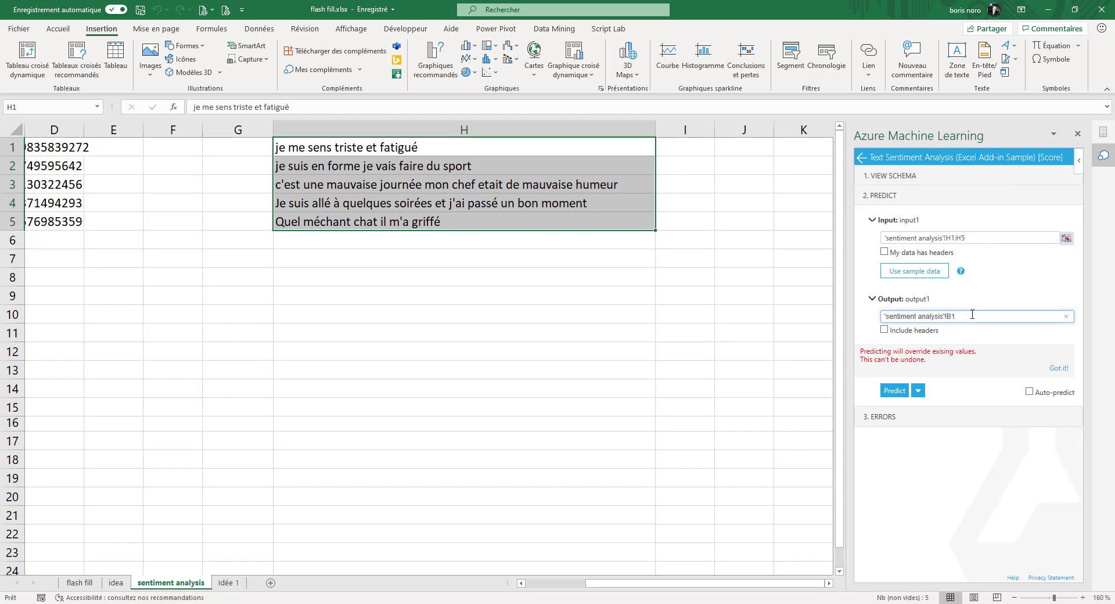
pyautogui.hotkey('ctrl', 'a')
pyautogui.write('I1')
pyautogui.click(895, 393)
# - Check the predicted labels in column I and scores in column J against the French sentences in column H
pyautogui.hscroll(1, 432, 324)
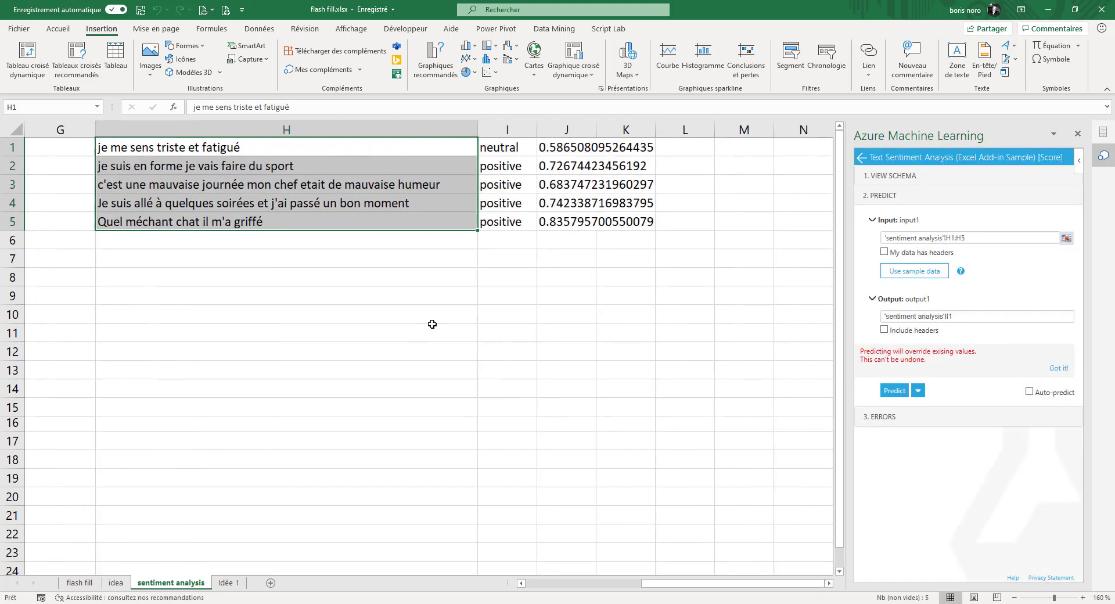
pyautogui.click(383, 289)
pyautogui.click(294, 222)
pyautogui.click(310, 203)
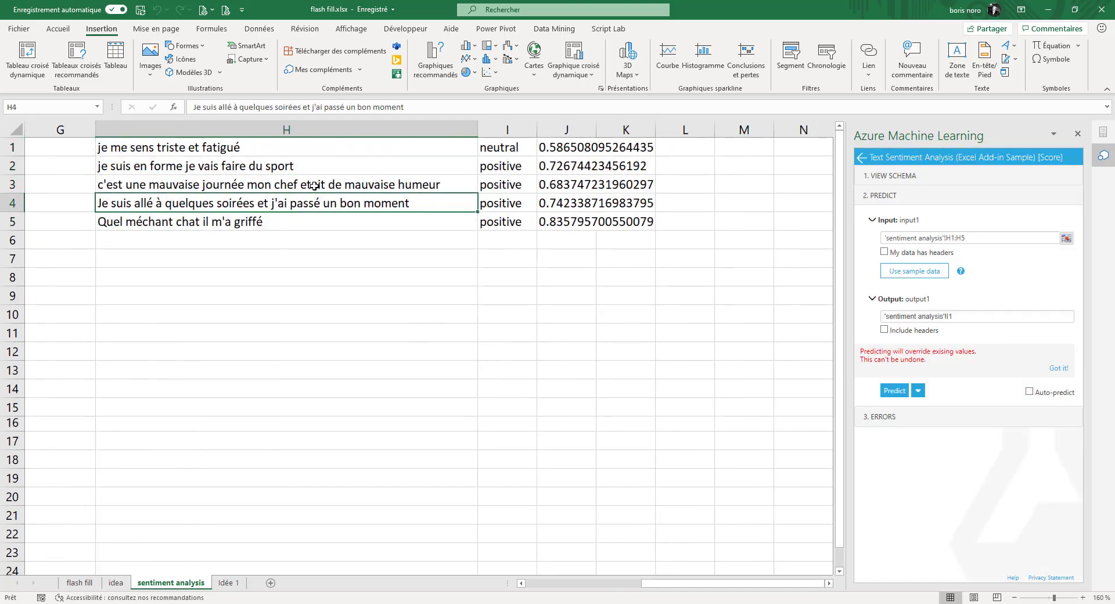
pyautogui.click(303, 221)
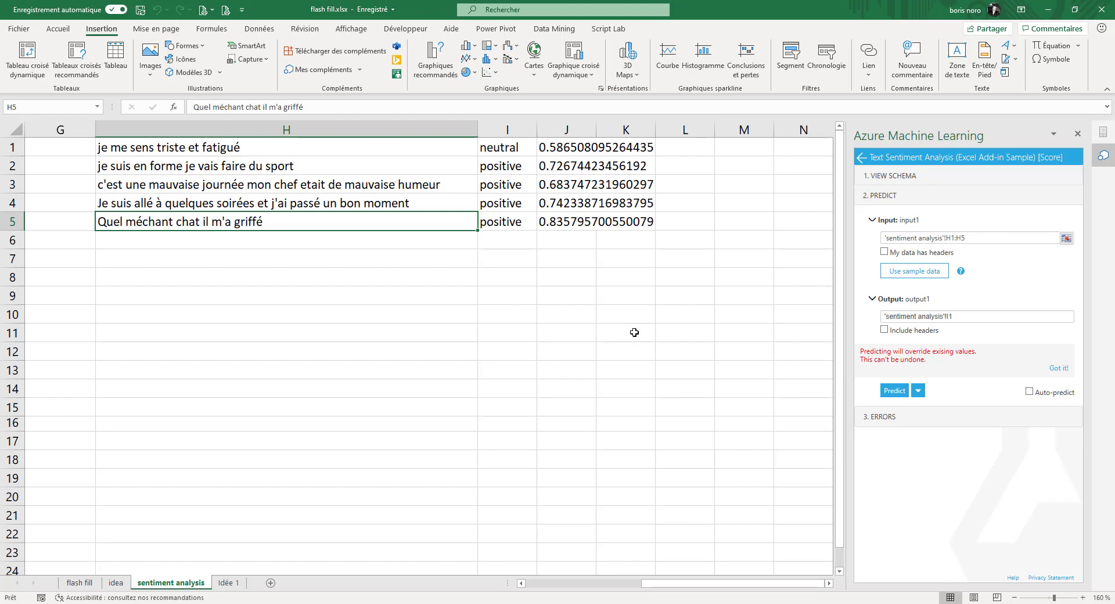